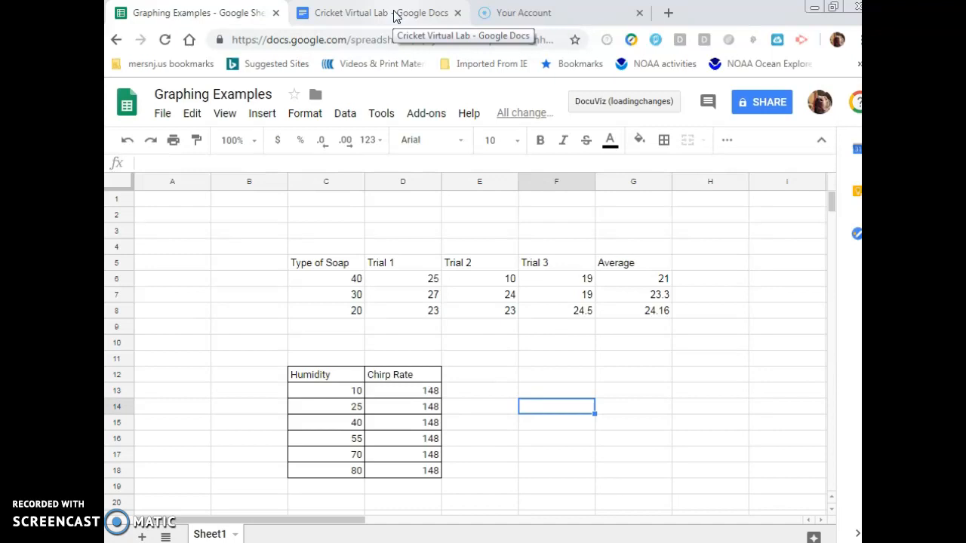
# Switch to the Cricket Virtual Lab document and examine its Humidity and Chirp Rate data table
pyautogui.click(395, 17)
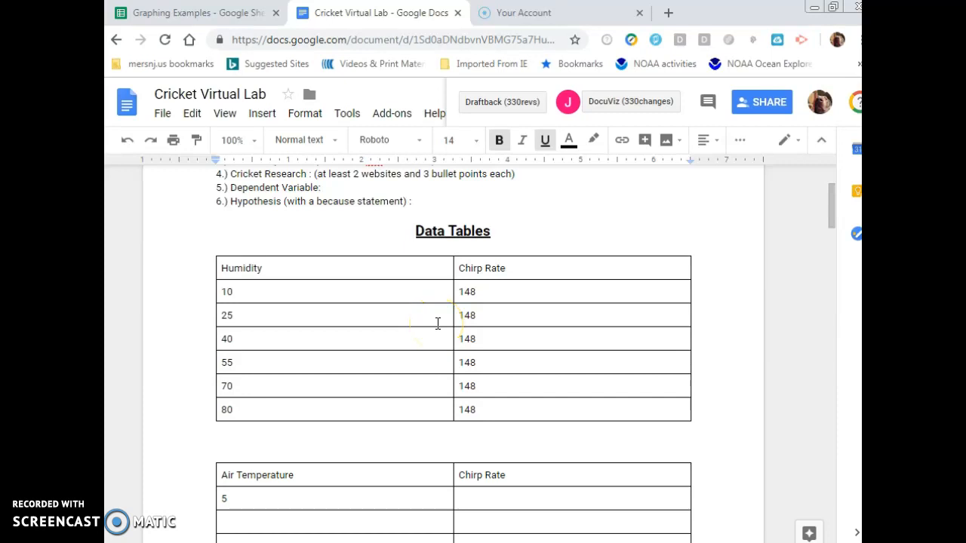
pyautogui.click(250, 292)
pyautogui.click(250, 410)
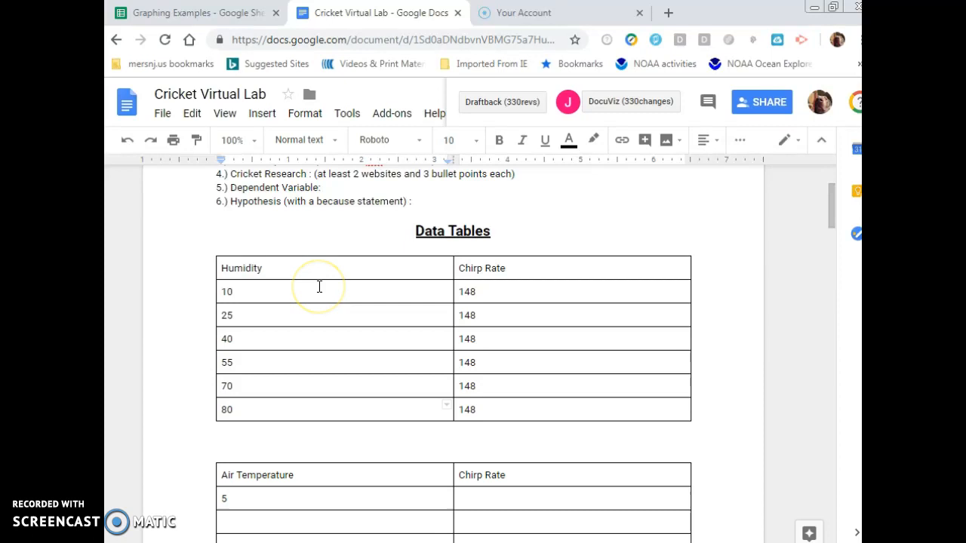
pyautogui.click(498, 297)
pyautogui.click(496, 317)
pyautogui.click(491, 338)
pyautogui.click(490, 362)
pyautogui.click(490, 386)
pyautogui.click(486, 407)
pyautogui.scroll(-3, 475, 354)
pyautogui.click(300, 249)
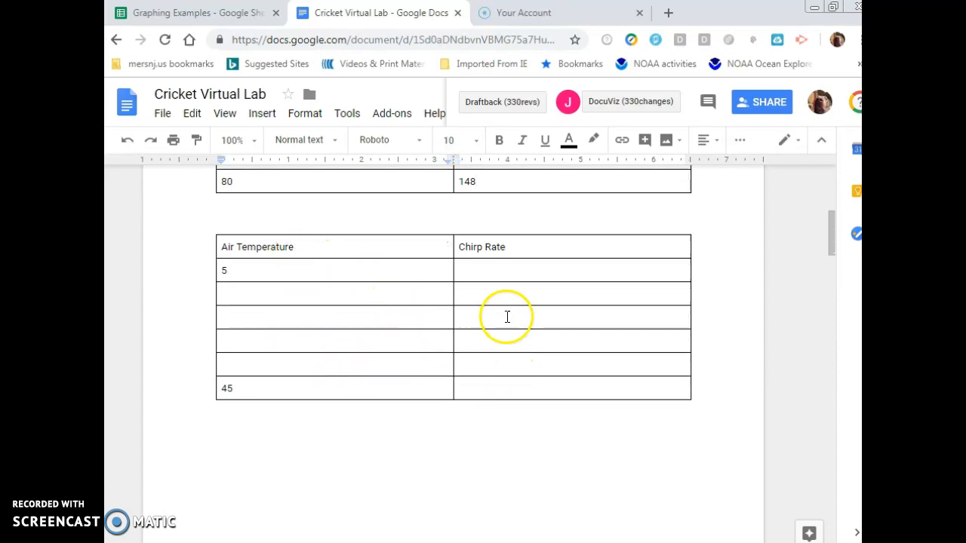
pyautogui.scroll(3, 506, 317)
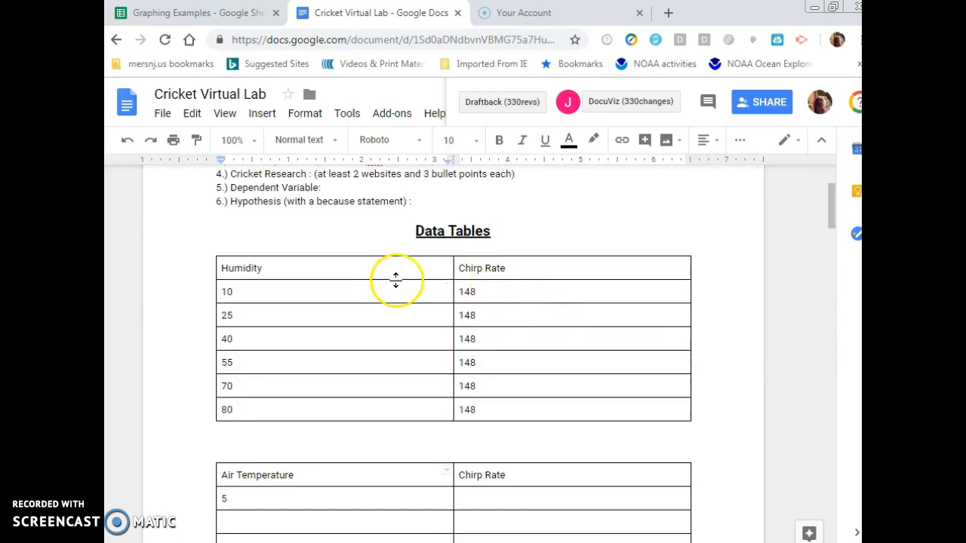
# Copy the Humidity and Chirp Rate table from the document and paste it into a new sheet at cell C6
pyautogui.moveTo(222, 266); pyautogui.dragTo(492, 413)
pyautogui.hotkey('ctrl', 'c')
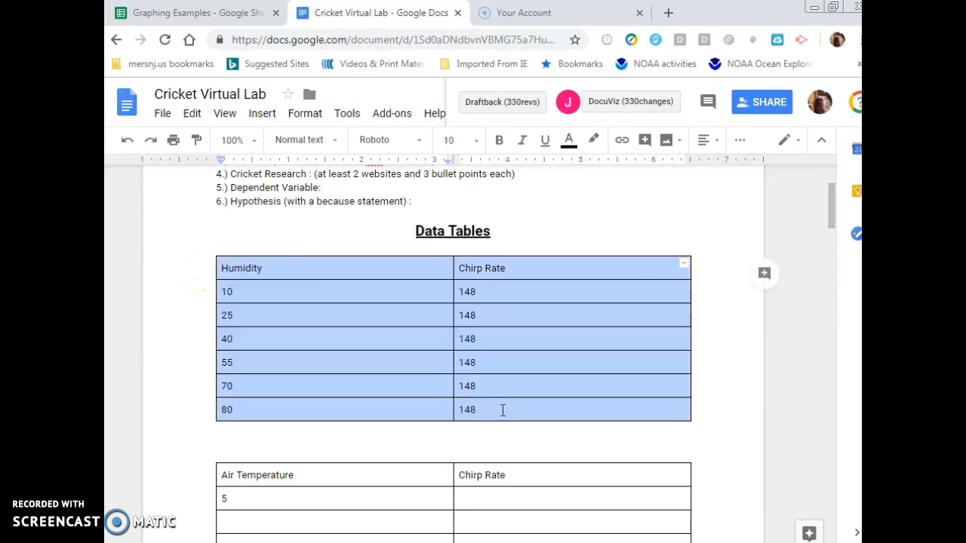
pyautogui.click(161, 13)
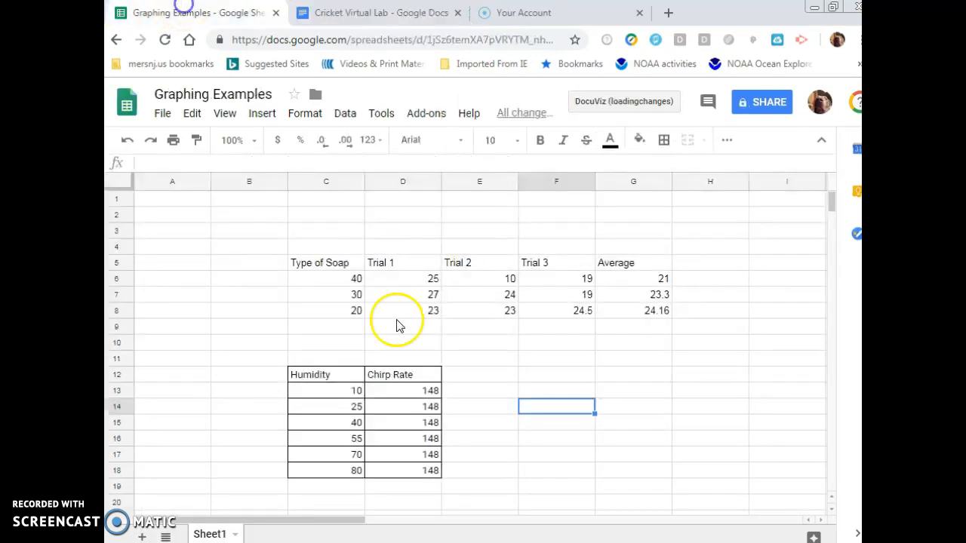
pyautogui.click(142, 537)
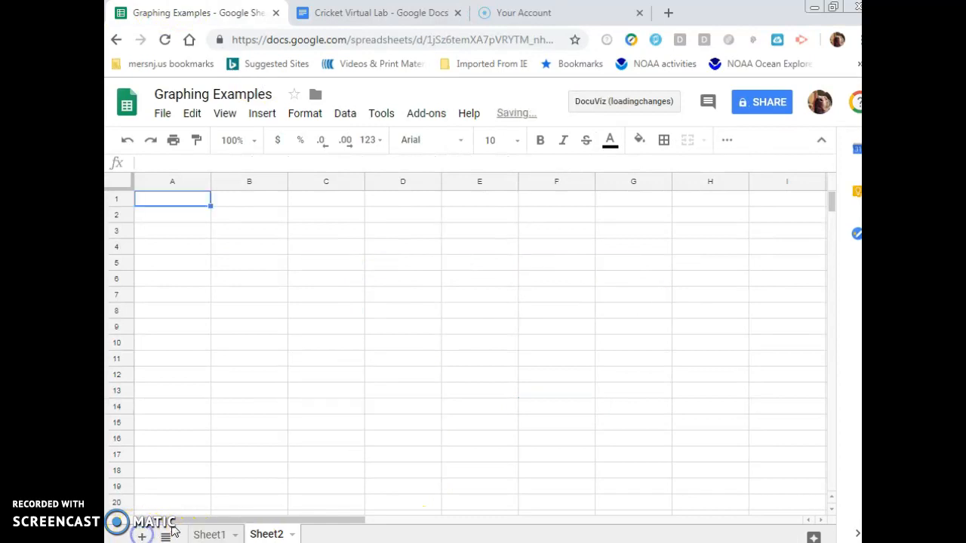
pyautogui.click(332, 273)
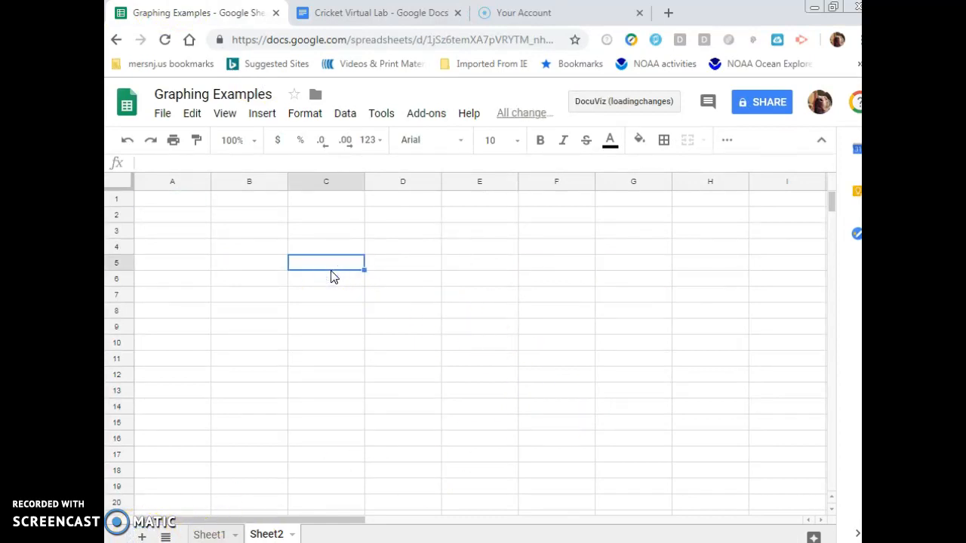
pyautogui.hotkey('ctrl', 'v')
pyautogui.click(520, 343)
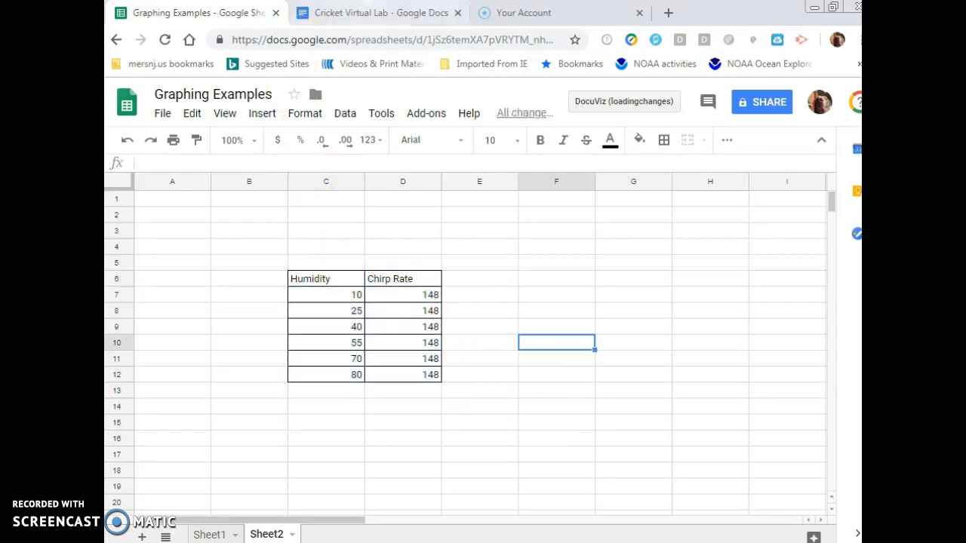
pyautogui.click(373, 13)
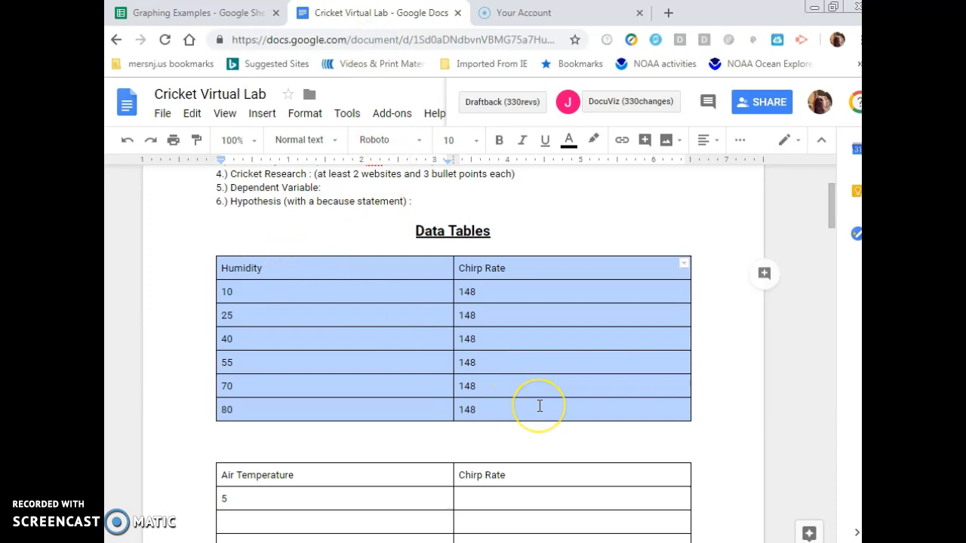
pyautogui.click(202, 13)
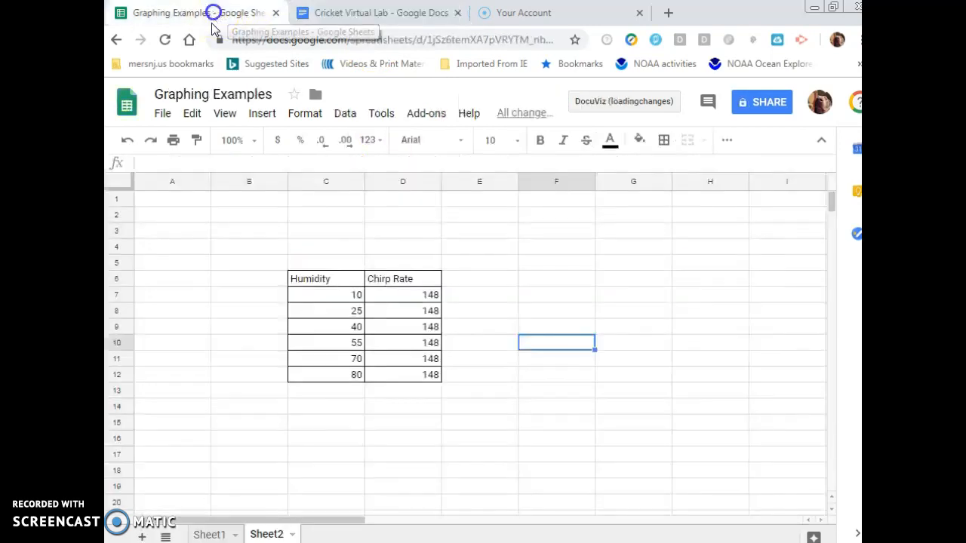
pyautogui.click(361, 298)
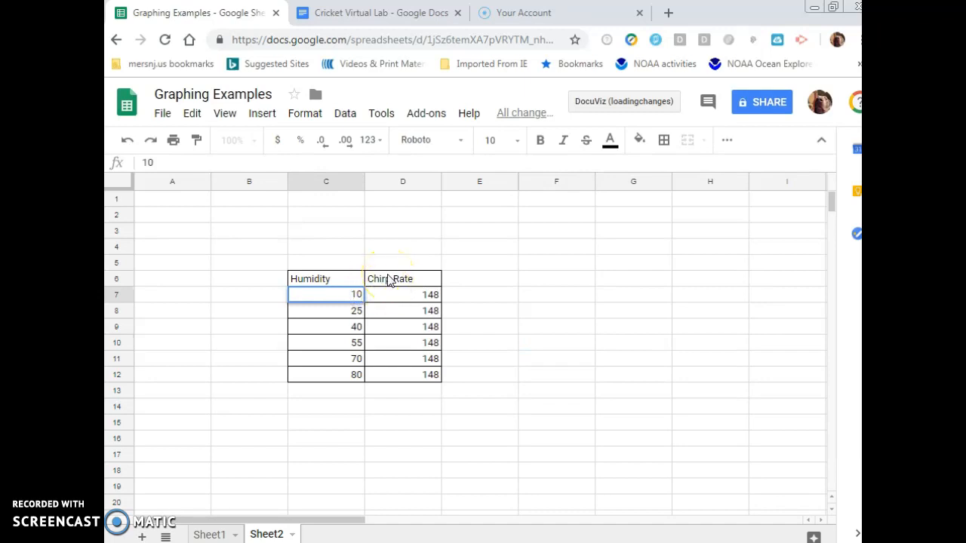
pyautogui.click(371, 292)
pyautogui.press('Return')
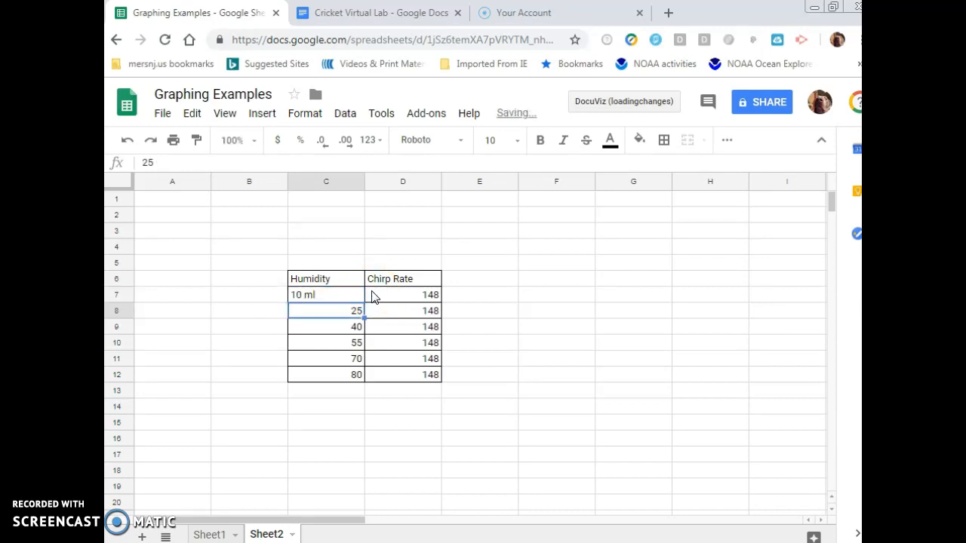
pyautogui.doubleClick(351, 296)
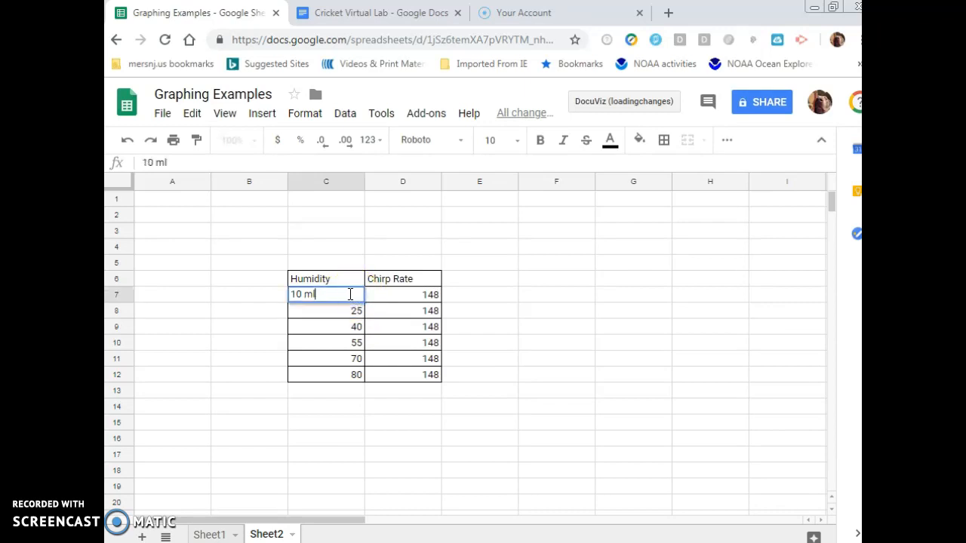
pyautogui.press('BackSpace')
pyautogui.press('BackSpace')
pyautogui.press('BackSpace')
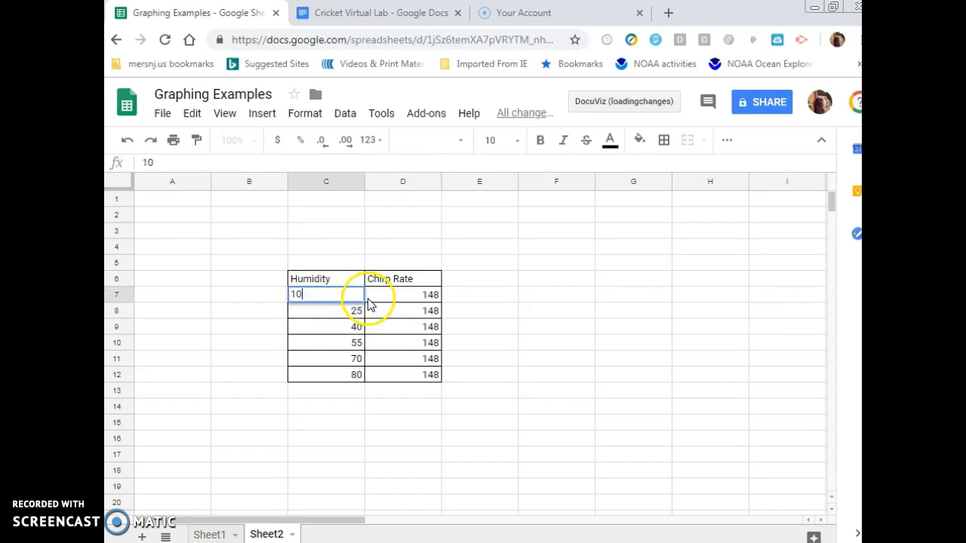
pyautogui.press('Return')
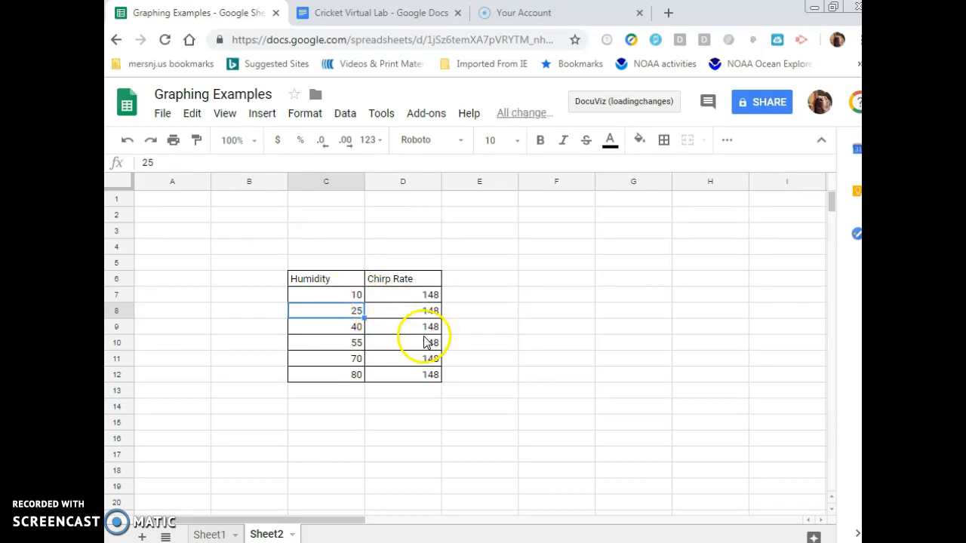
# Select the Humidity and Chirp Rate table and insert a chart from it
pyautogui.click(313, 326)
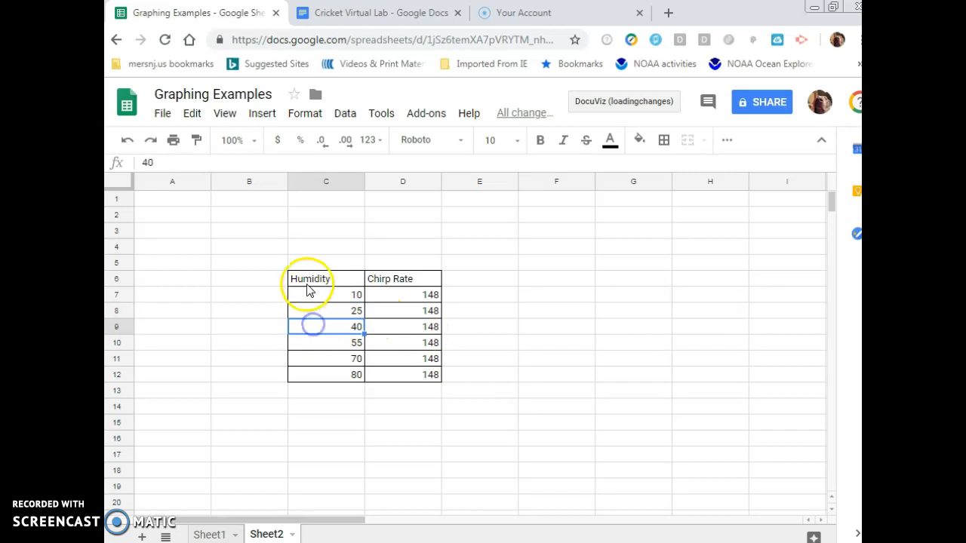
pyautogui.click(307, 280)
pyautogui.moveTo(304, 286); pyautogui.dragTo(402, 370)
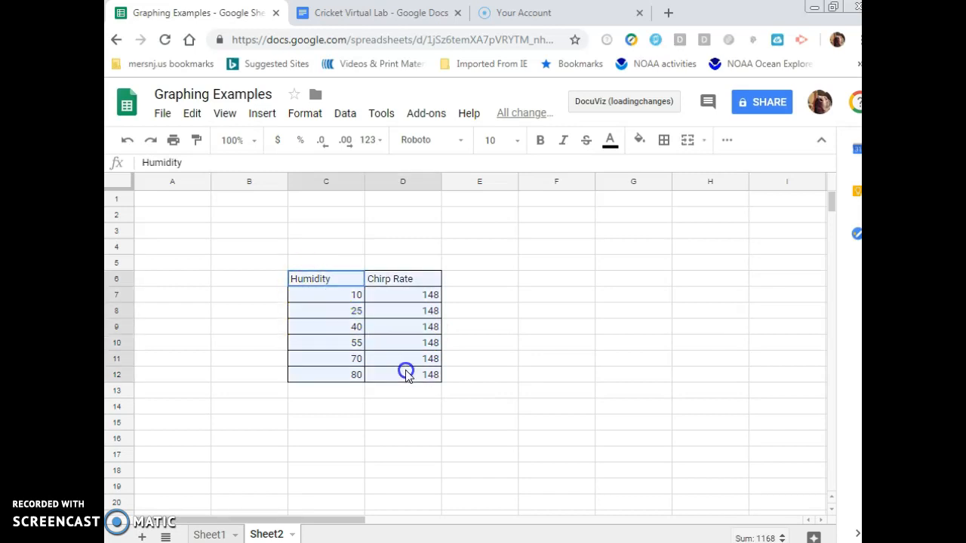
pyautogui.click(262, 114)
pyautogui.click(302, 293)
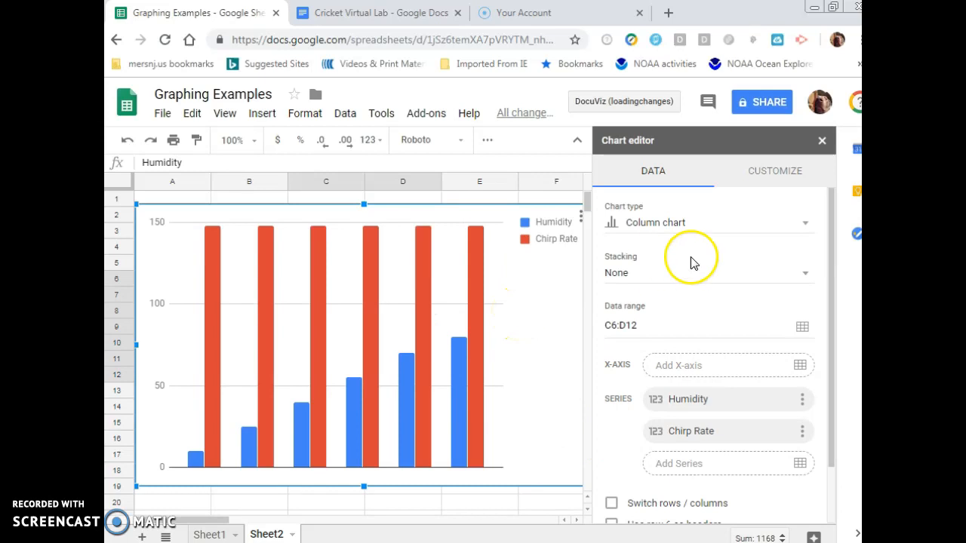
pyautogui.click(735, 225)
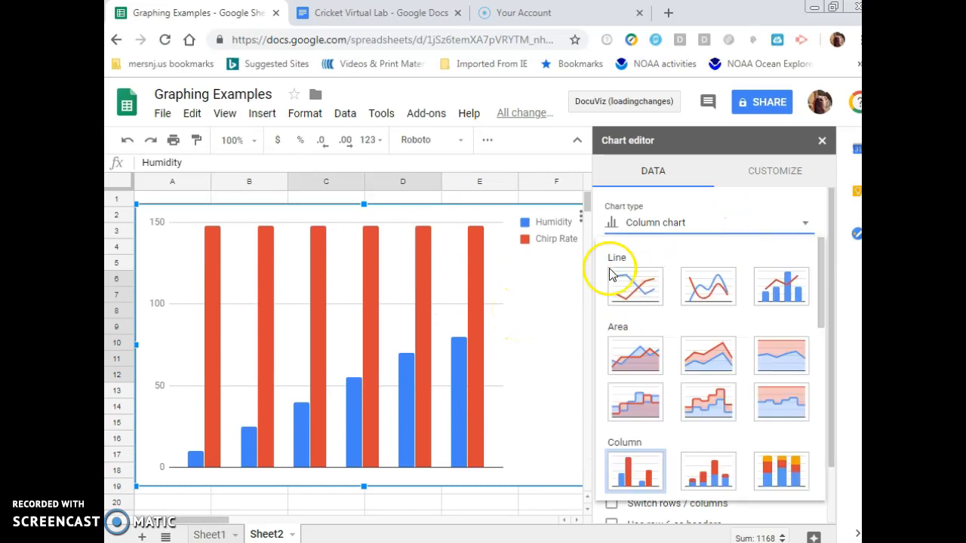
pyautogui.click(528, 331)
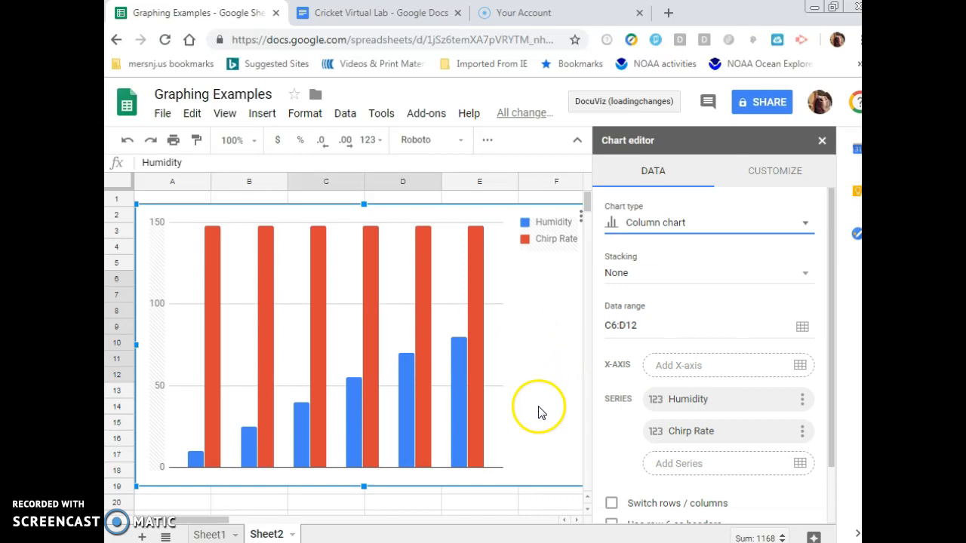
pyautogui.click(485, 469)
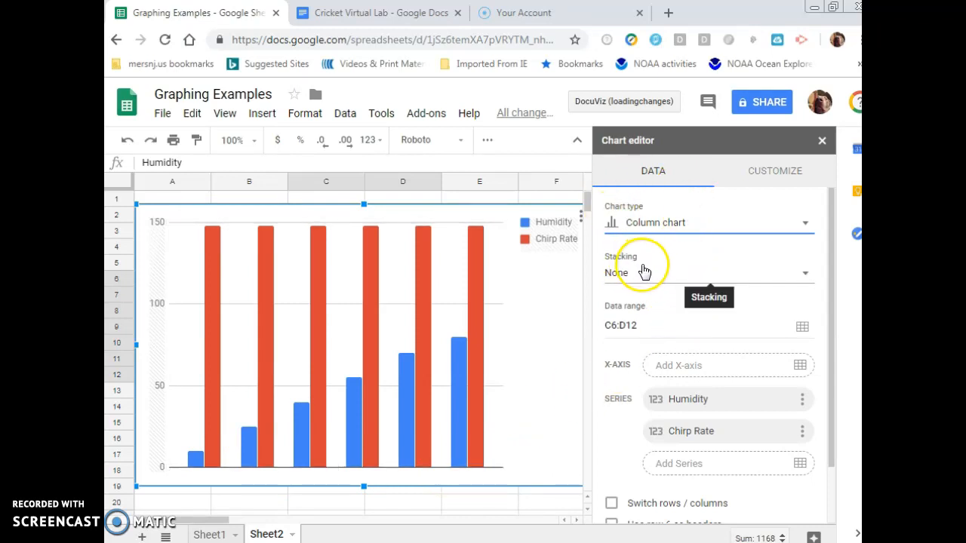
# Configure the chart data options to use row 6 as headers and aggregate column C, with rows and columns unswitched
pyautogui.scroll(-2, 646, 276)
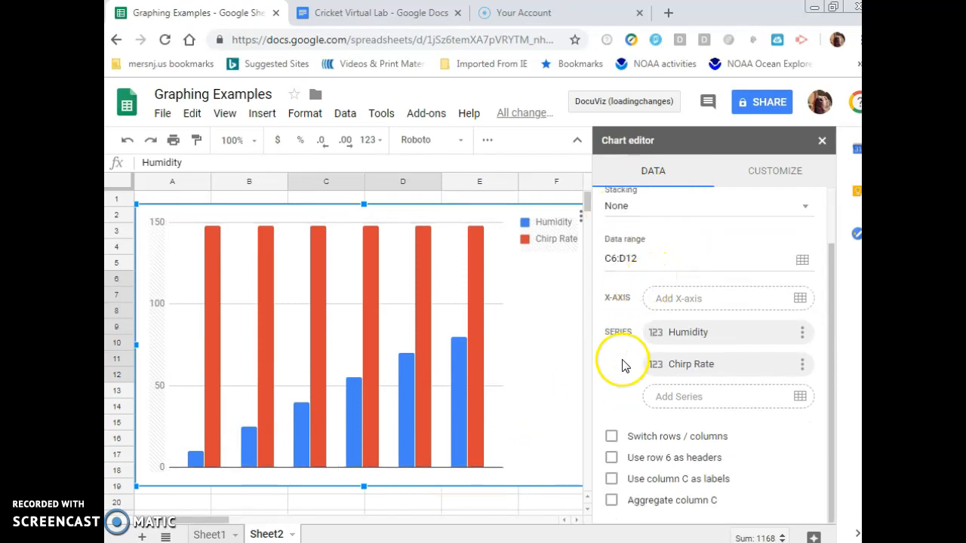
pyautogui.click(611, 436)
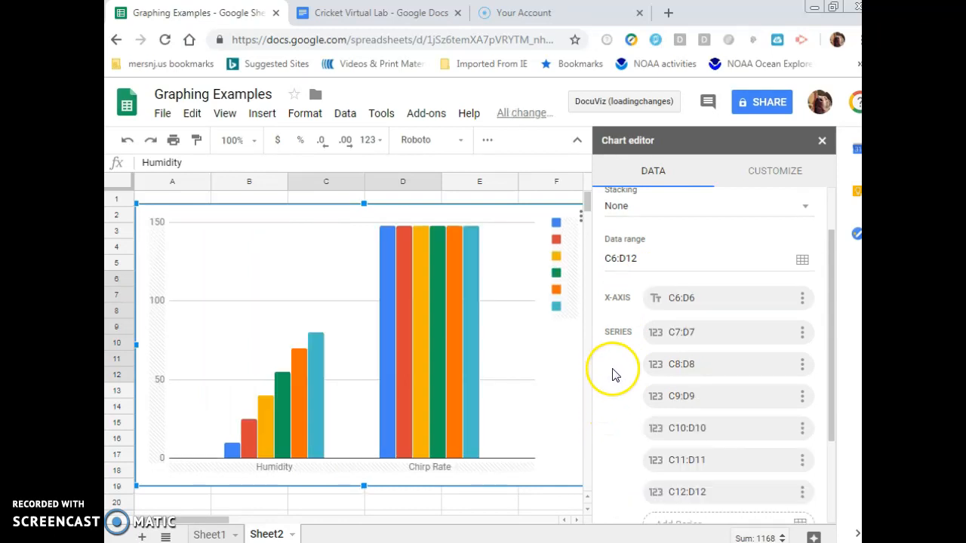
pyautogui.scroll(-2, 613, 362)
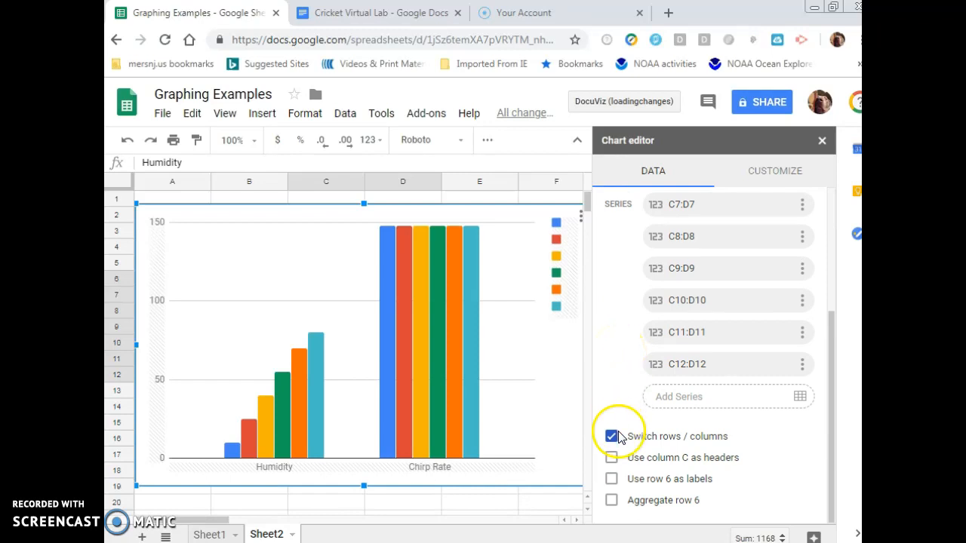
pyautogui.click(611, 457)
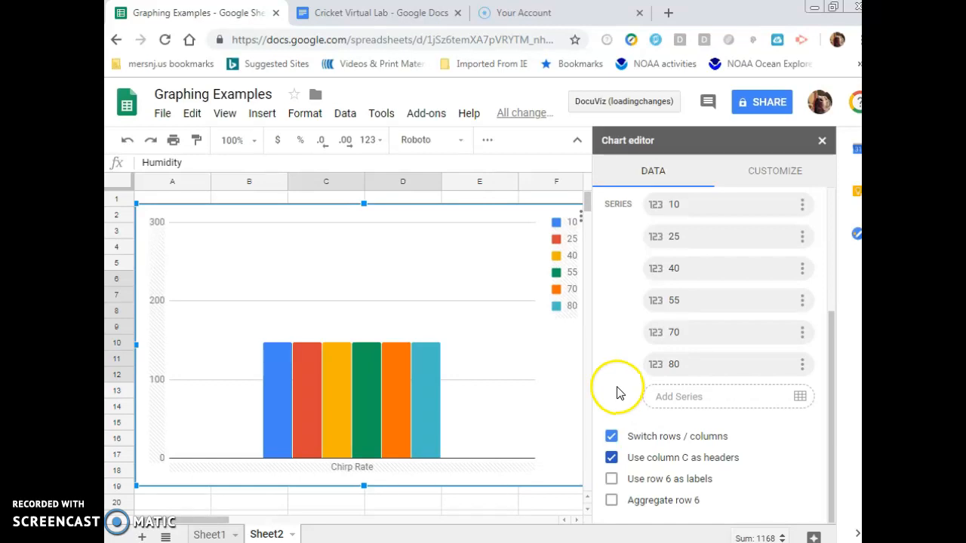
pyautogui.moveTo(373, 429)
pyautogui.moveTo(420, 427)
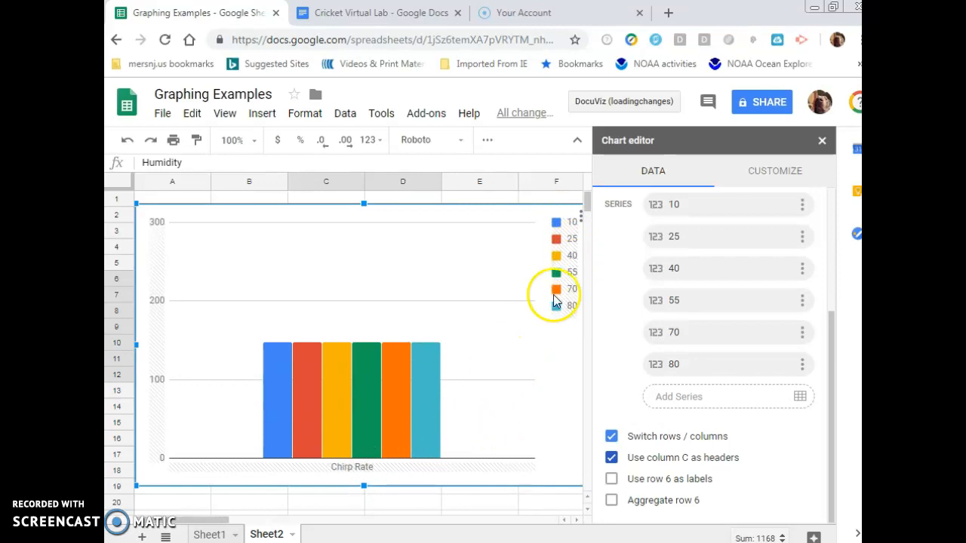
pyautogui.click(612, 436)
pyautogui.click(610, 435)
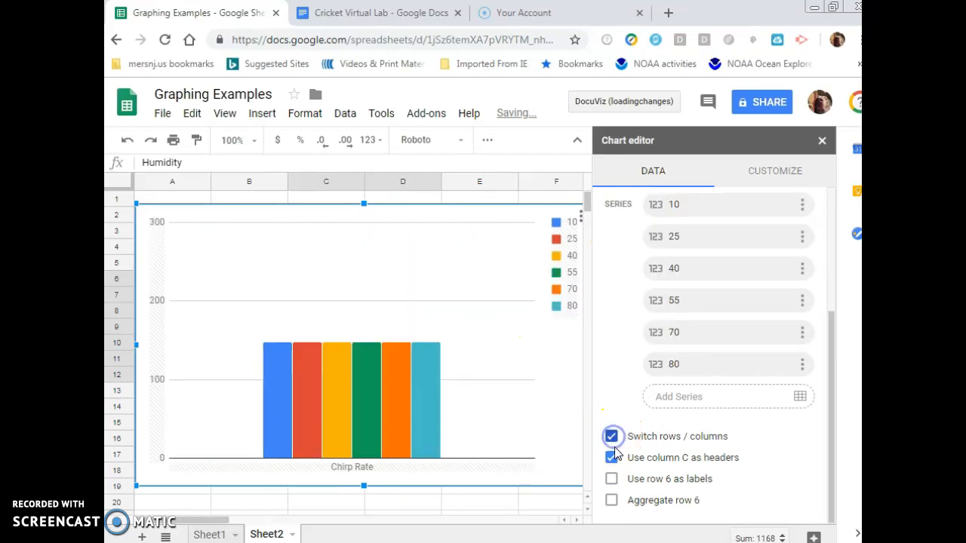
pyautogui.click(612, 480)
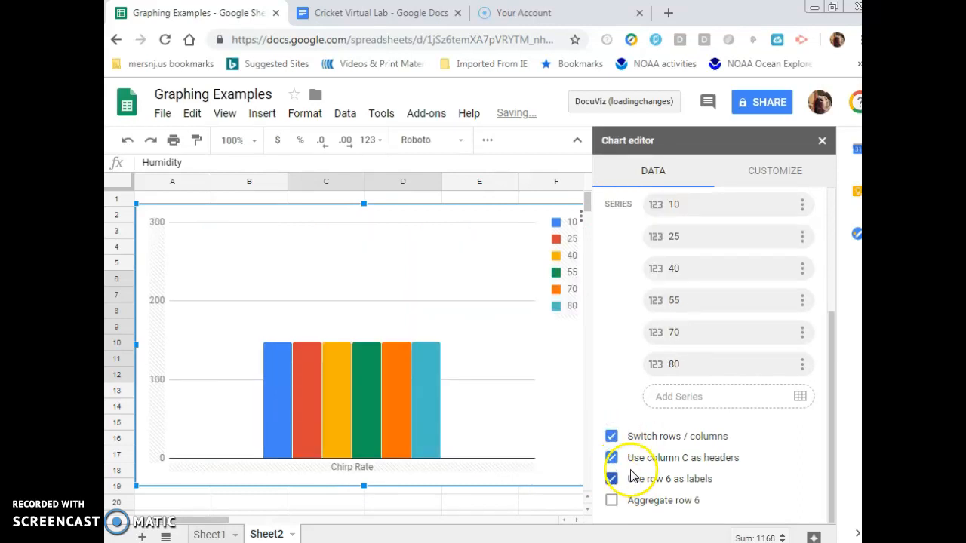
pyautogui.click(611, 502)
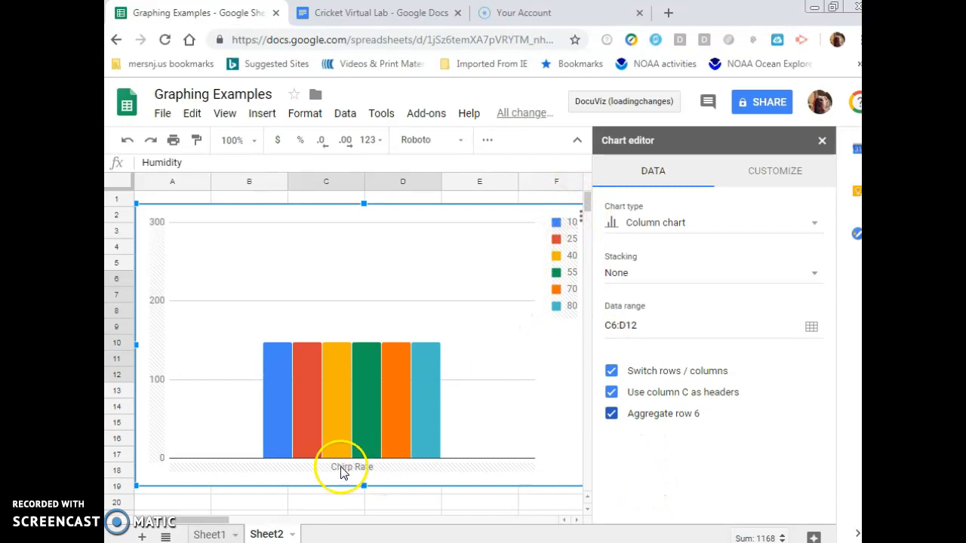
pyautogui.click(611, 370)
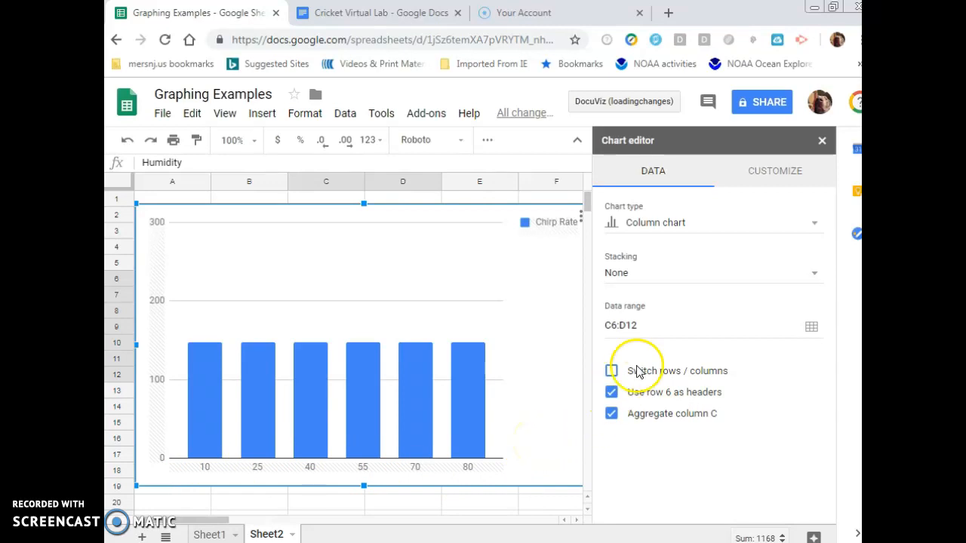
# Set the chart title to Humidity vs Chirp Rate
pyautogui.click(763, 171)
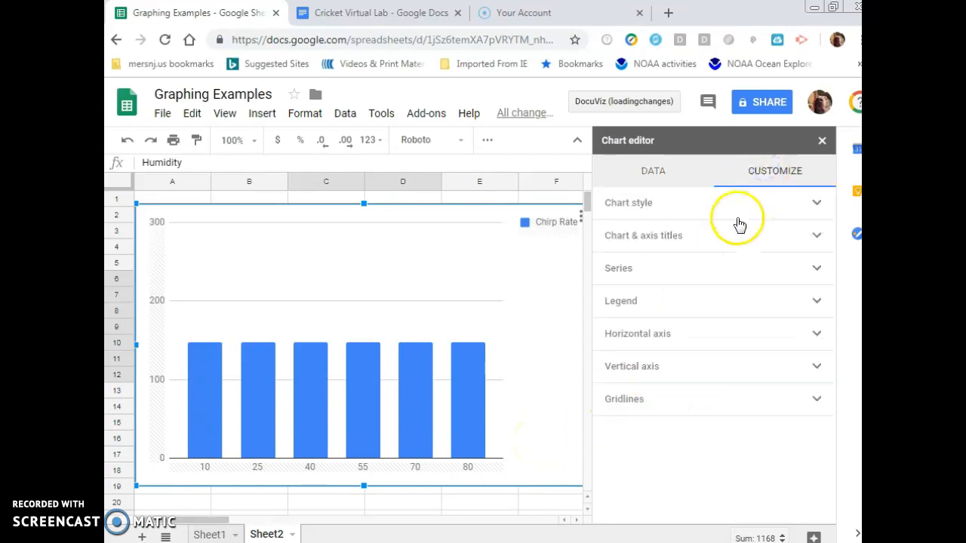
pyautogui.click(696, 235)
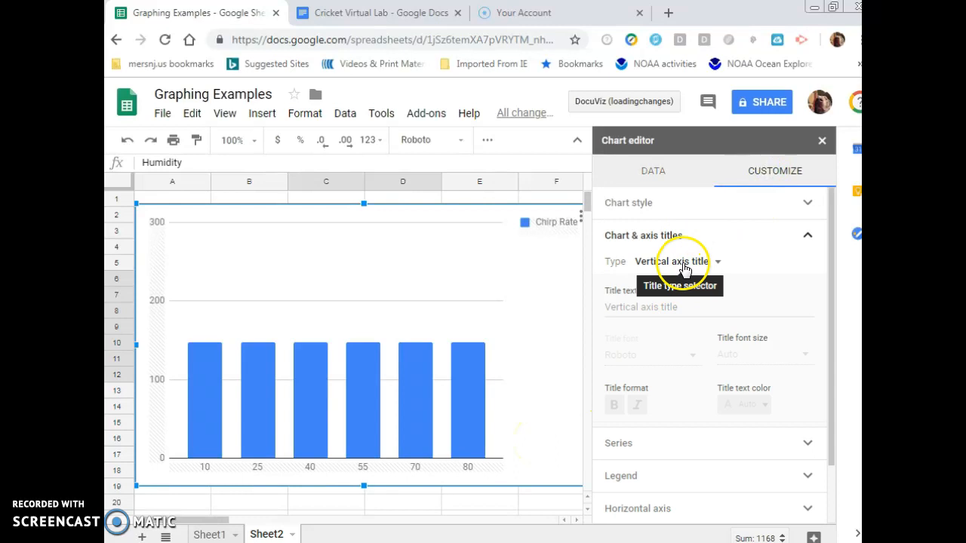
pyautogui.click(684, 264)
pyautogui.click(685, 202)
pyautogui.click(647, 309)
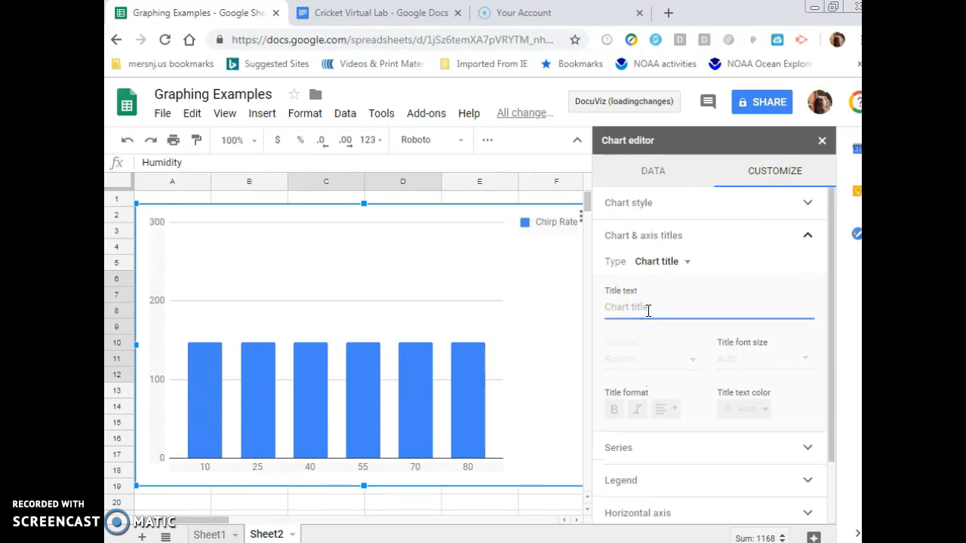
pyautogui.write('Humidity vs Chirp Rate')
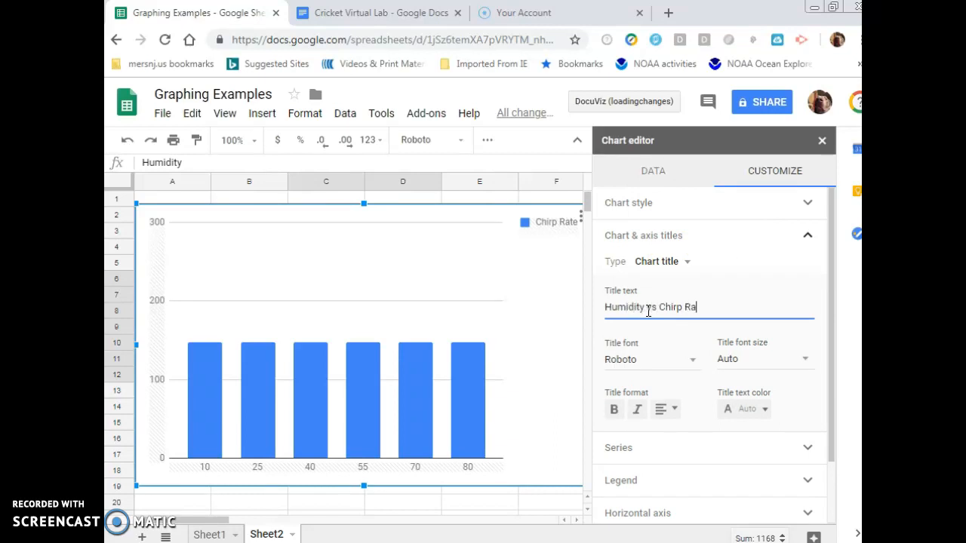
# Center-align the chart title
pyautogui.click(674, 408)
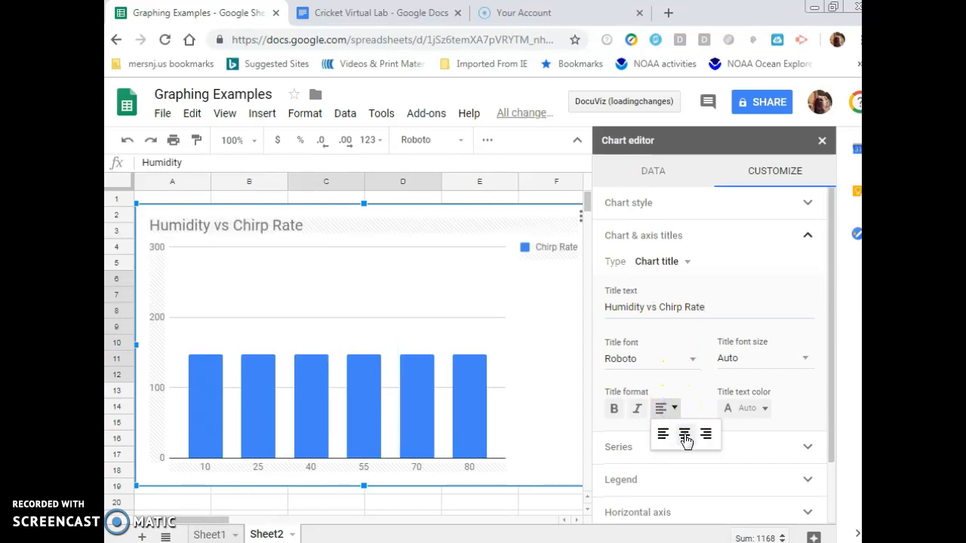
pyautogui.click(683, 432)
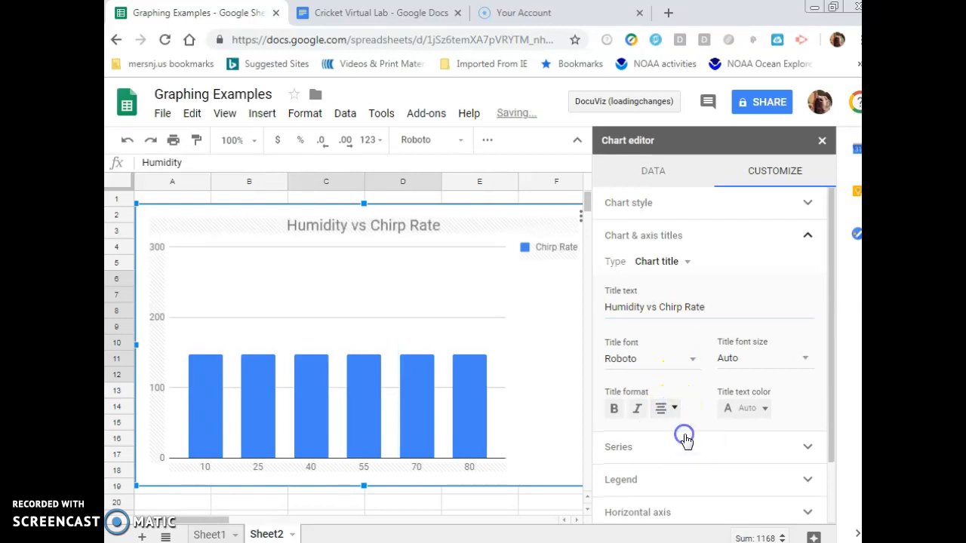
# Set the horizontal axis title to Humidity
pyautogui.click(672, 261)
pyautogui.click(673, 306)
pyautogui.click(659, 308)
pyautogui.write('Humidity')
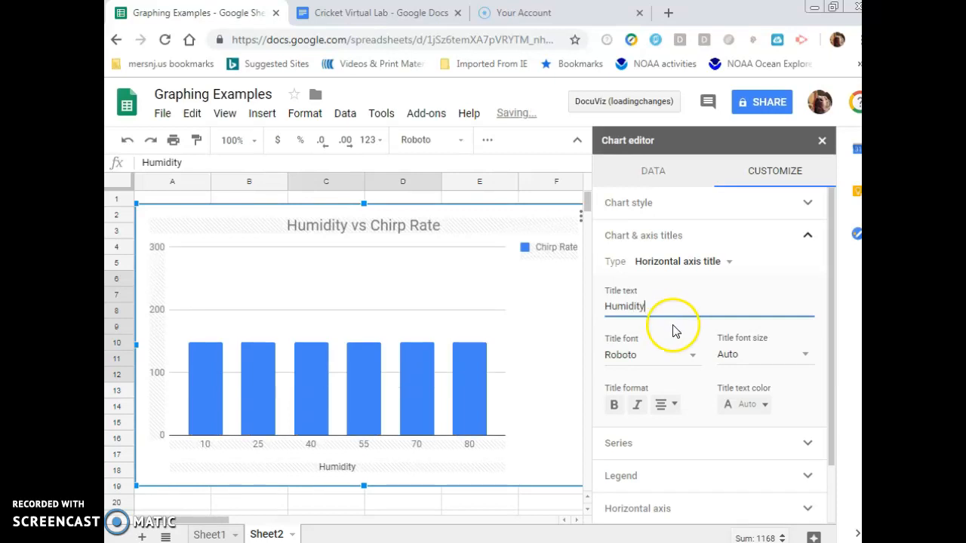
# Set the vertical axis title to Chirp Rate
pyautogui.click(683, 263)
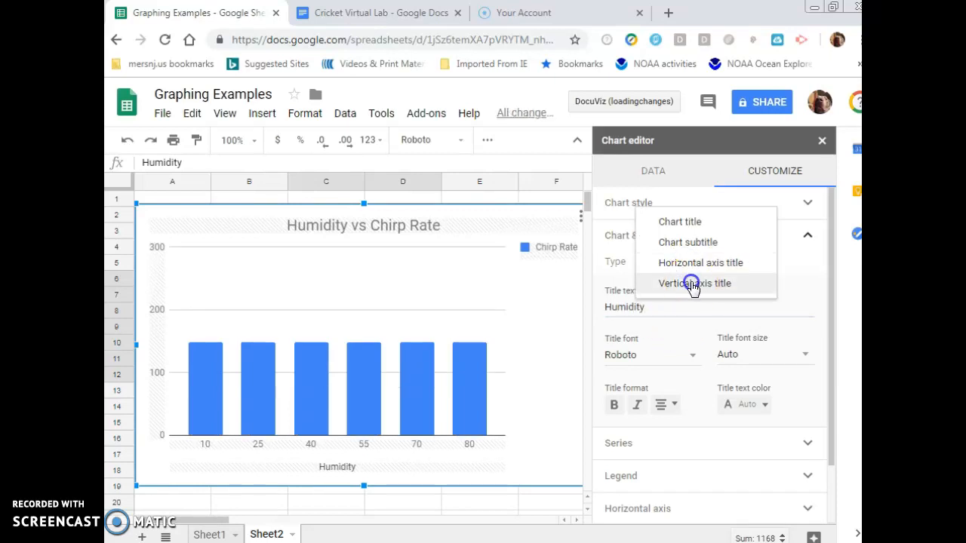
pyautogui.click(693, 283)
pyautogui.click(649, 303)
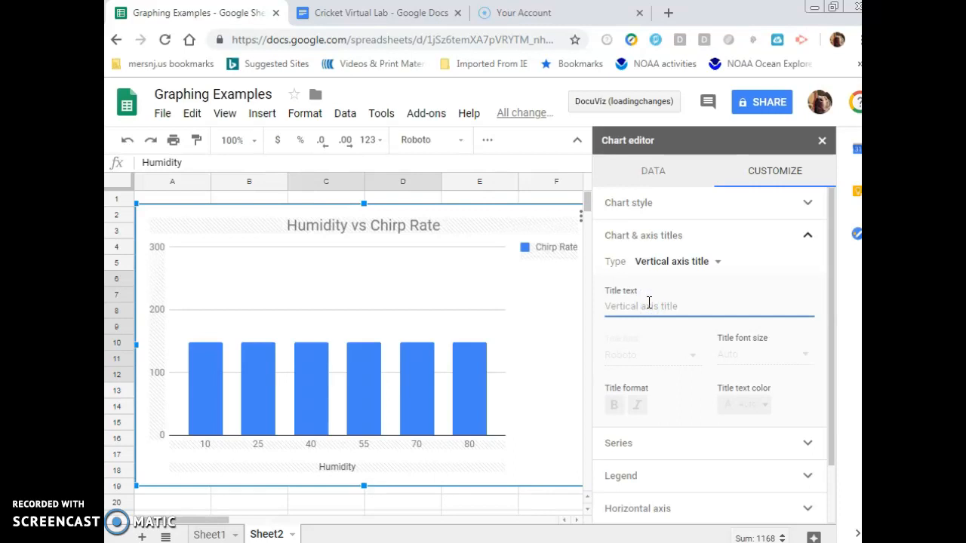
pyautogui.write('Chirp Rate')
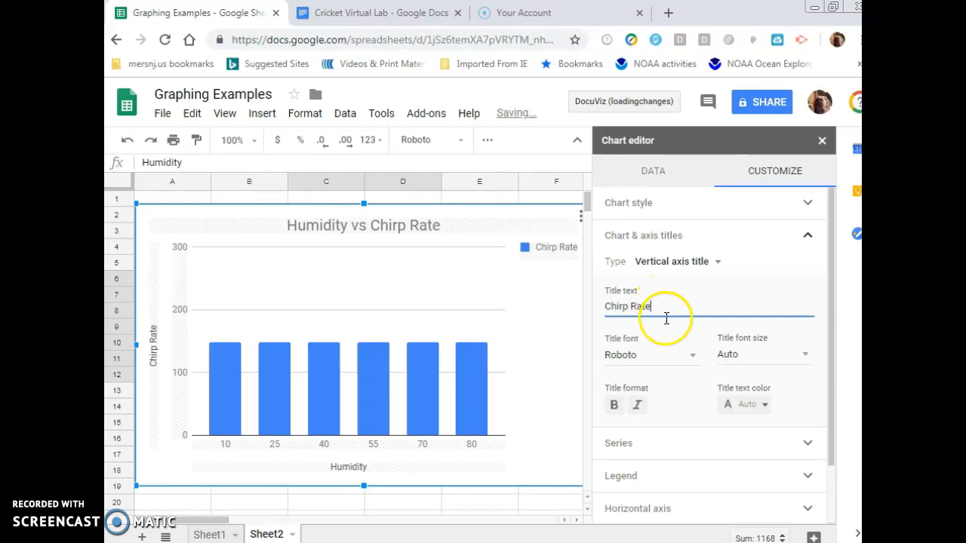
# Close the chart editor and select the chart to copy it
pyautogui.click(823, 142)
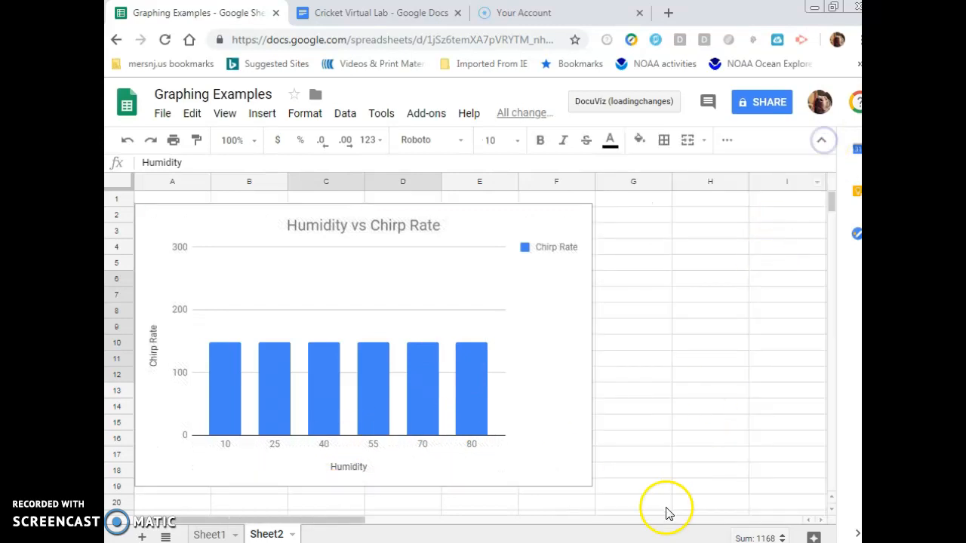
pyautogui.click(571, 311)
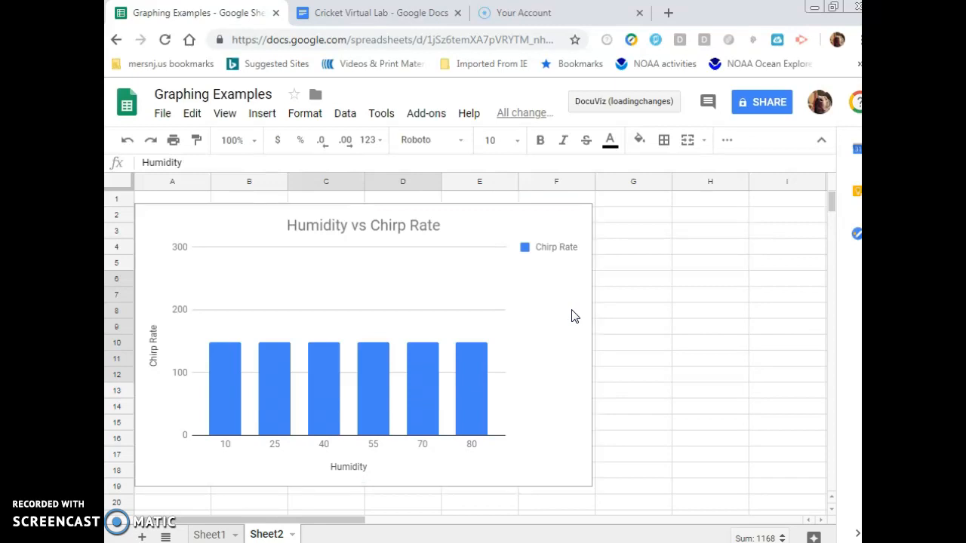
# Paste the chart into the Cricket Virtual Lab document under the Humidity graph heading, linked to the spreadsheet
pyautogui.click(396, 13)
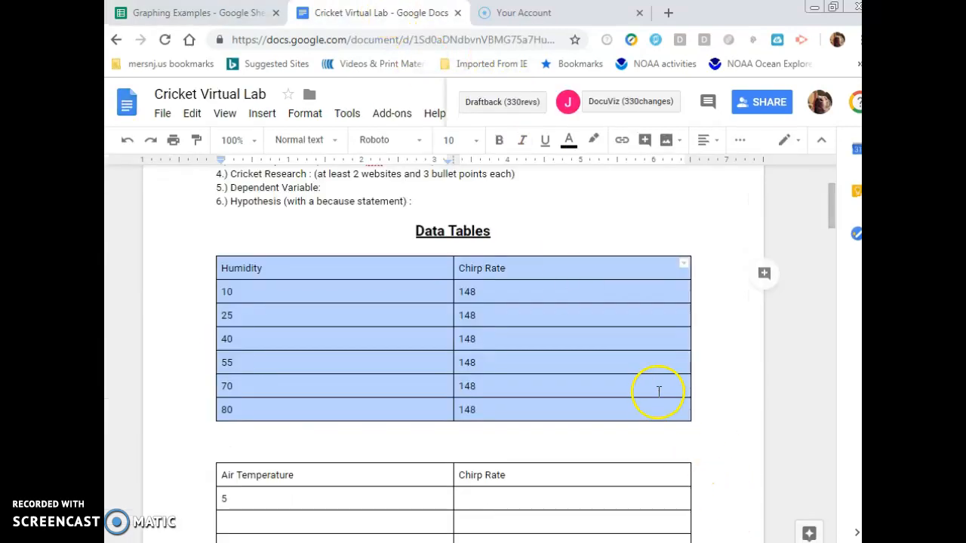
pyautogui.scroll(-12, 657, 390)
pyautogui.scroll(-10, 615, 373)
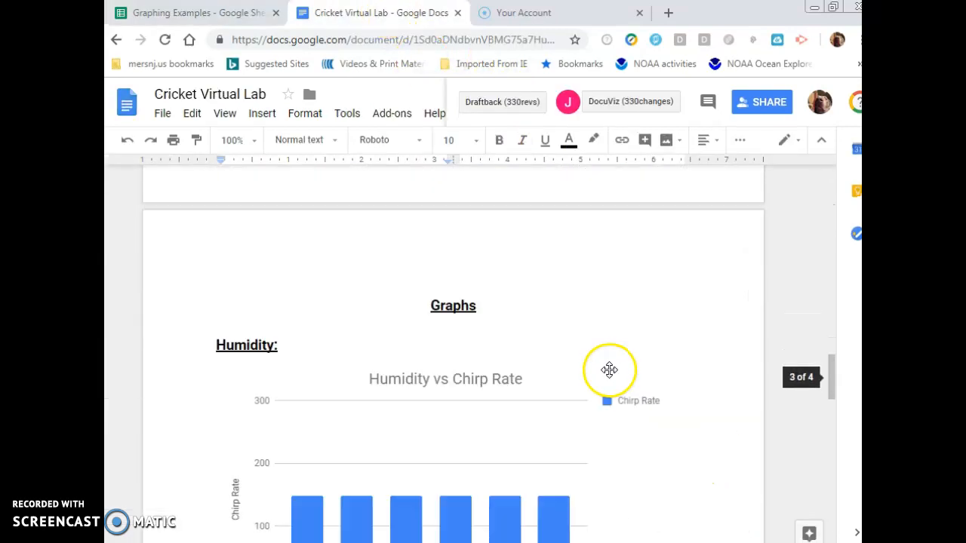
pyautogui.click(451, 398)
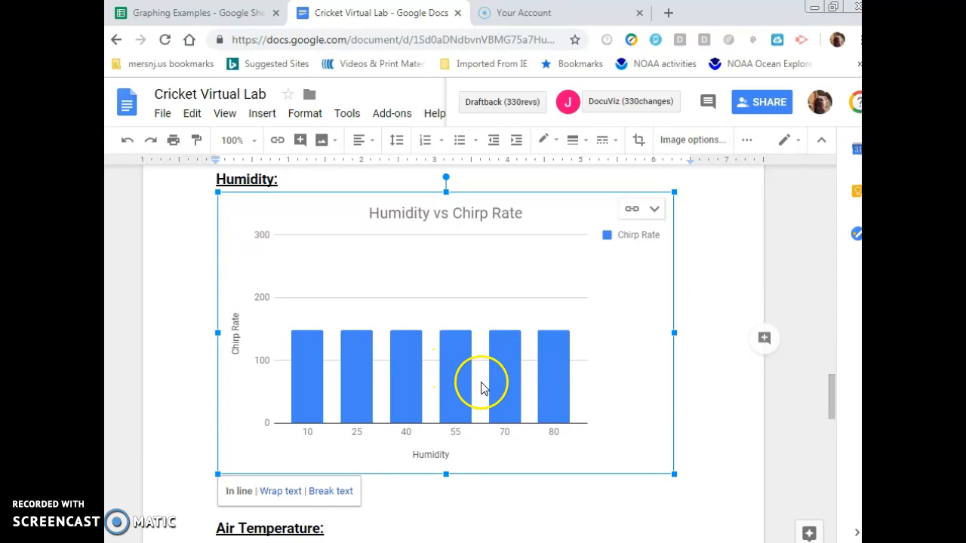
pyautogui.scroll(-2, 636, 457)
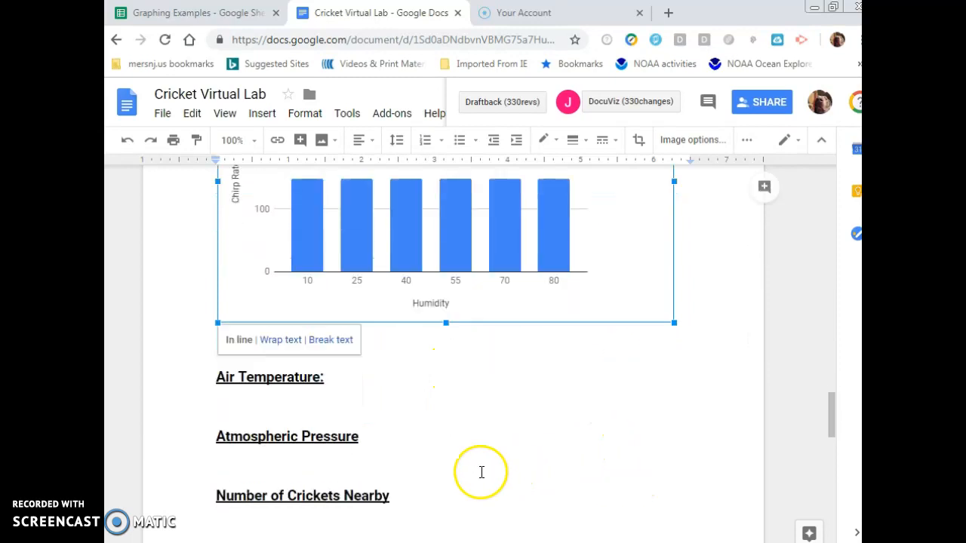
pyautogui.click(427, 353)
pyautogui.press('Return')
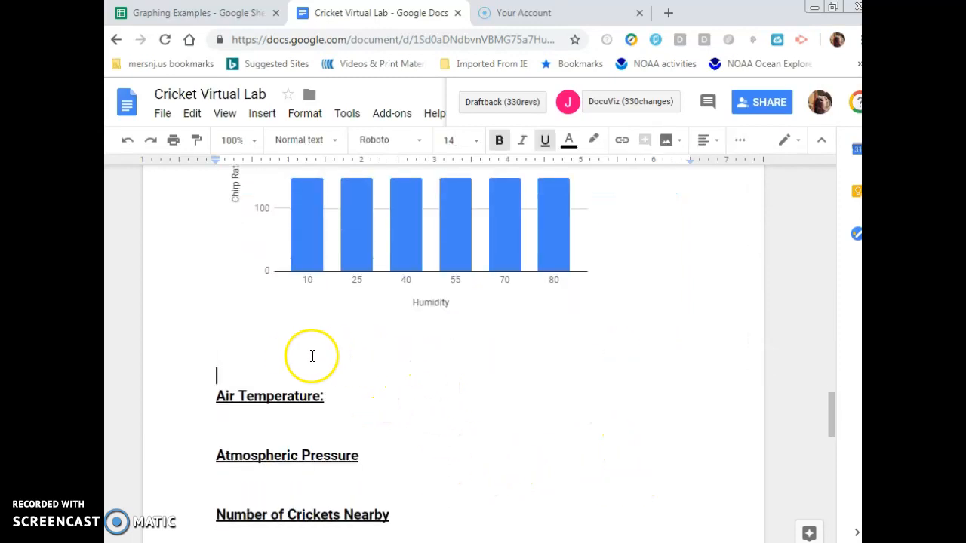
pyautogui.click(288, 360)
pyautogui.hotkey('ctrl', 'v')
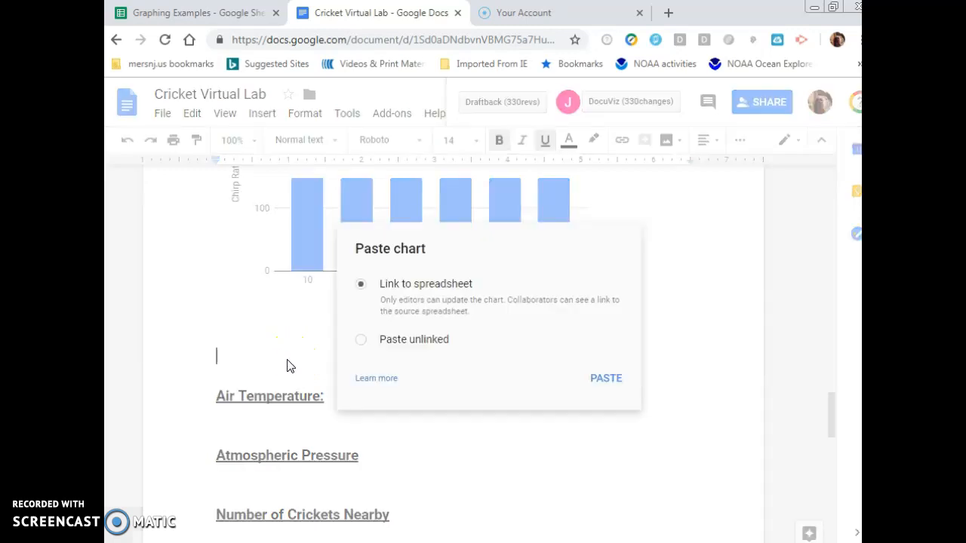
pyautogui.click(607, 380)
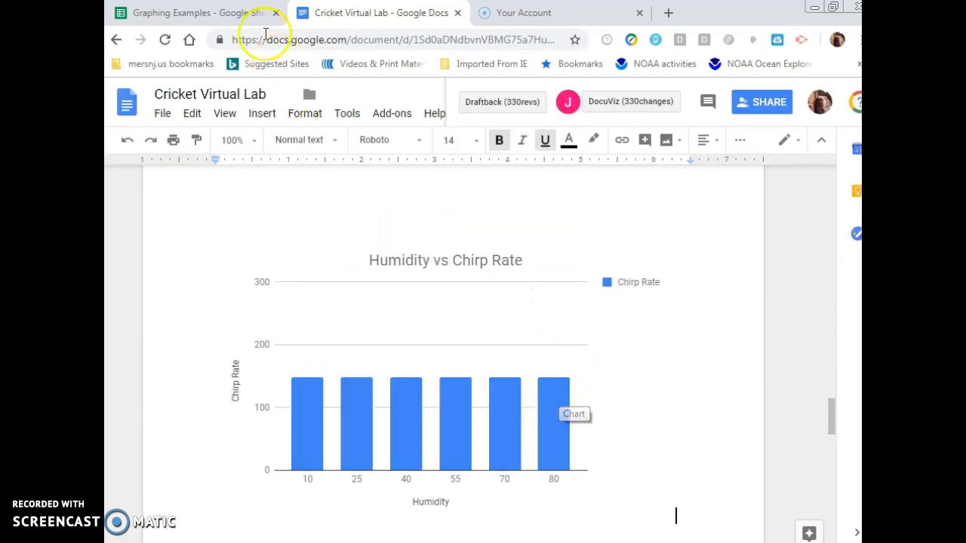
# Delete the humidity chart from the spreadsheet
pyautogui.click(215, 12)
pyautogui.click(573, 321)
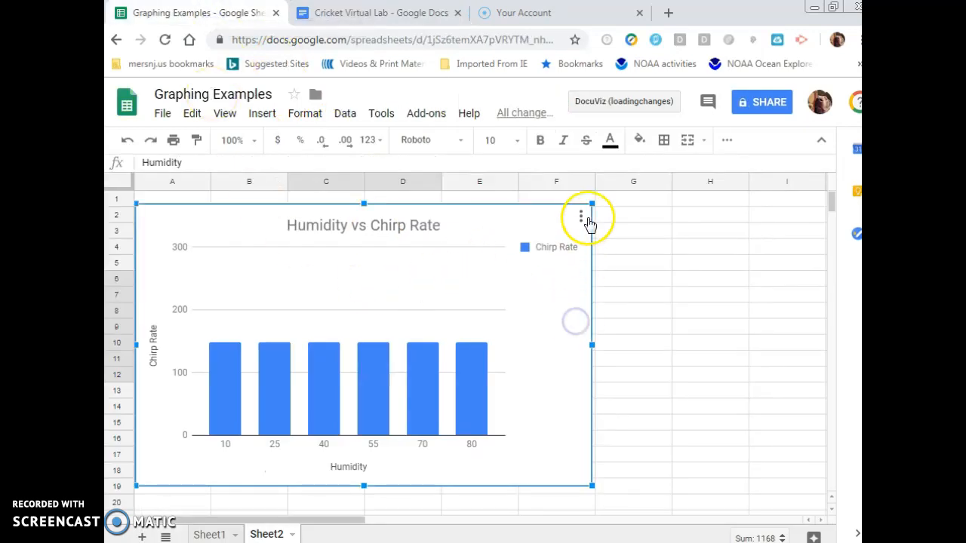
pyautogui.click(582, 218)
pyautogui.click(513, 260)
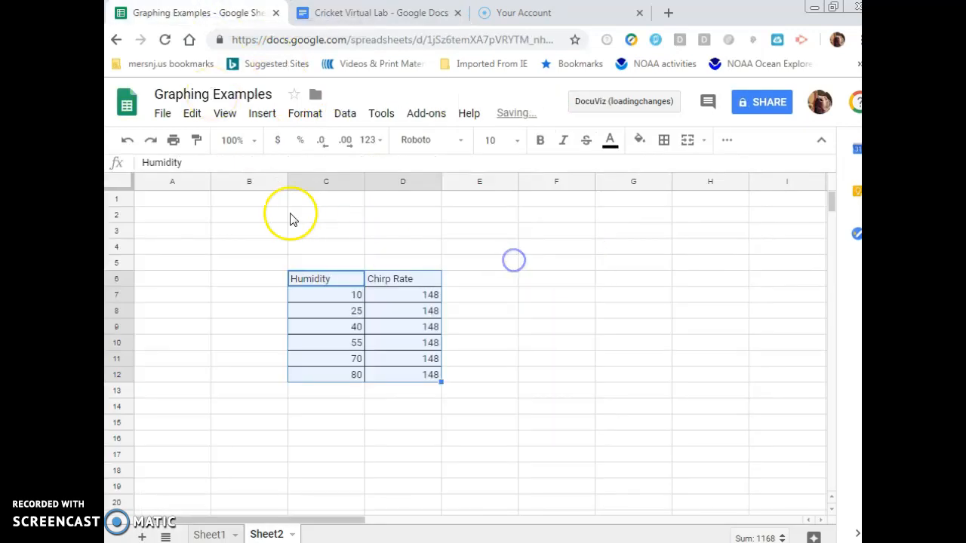
# Copy the Type of Soap trial table from Sheet1
pyautogui.click(211, 534)
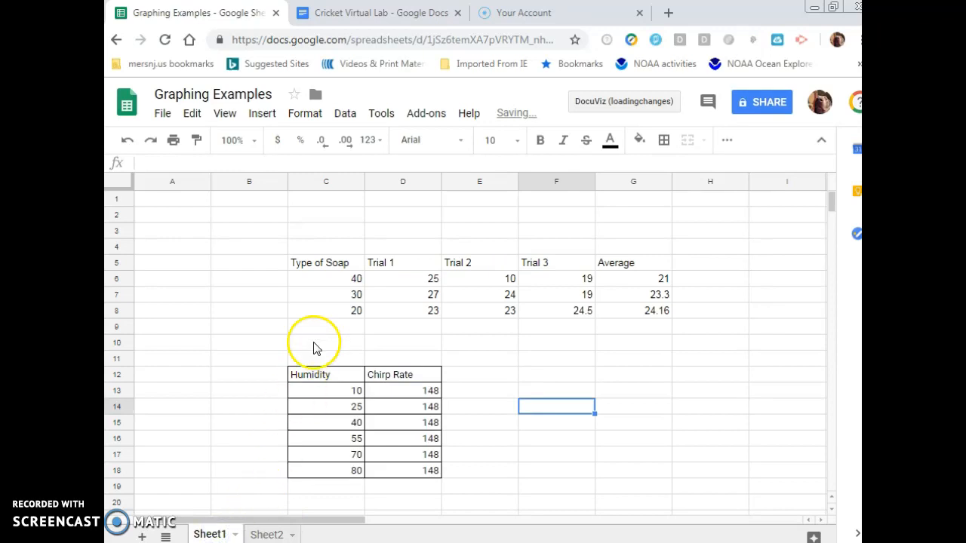
pyautogui.click(331, 296)
pyautogui.moveTo(325, 263); pyautogui.dragTo(629, 310)
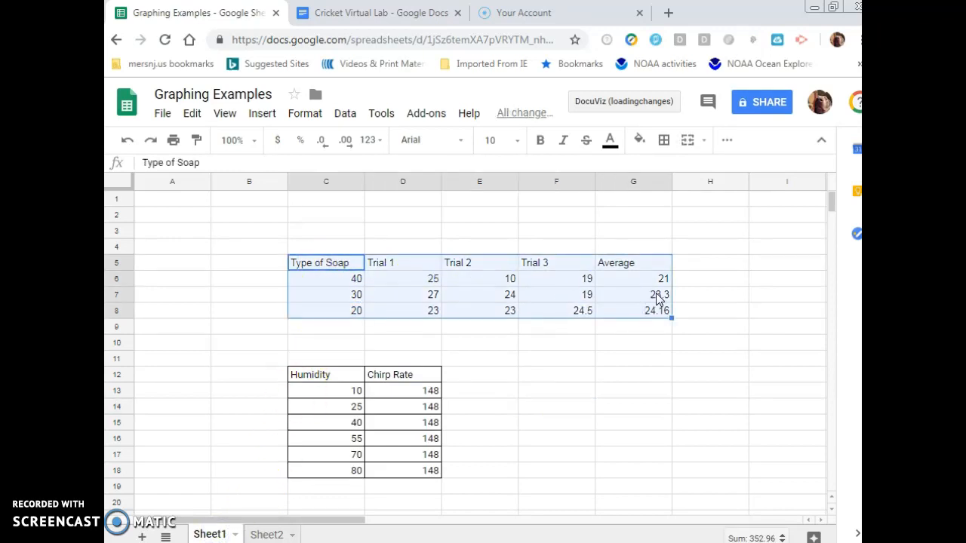
pyautogui.hotkey('ctrl', 'c')
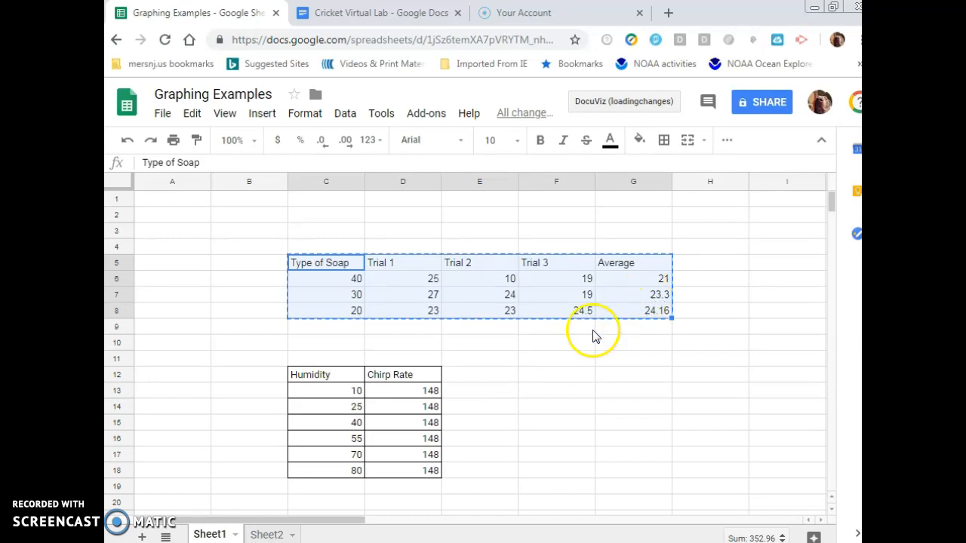
# Paste the soap table into Sheet2 at cell F6
pyautogui.click(268, 531)
pyautogui.click(602, 283)
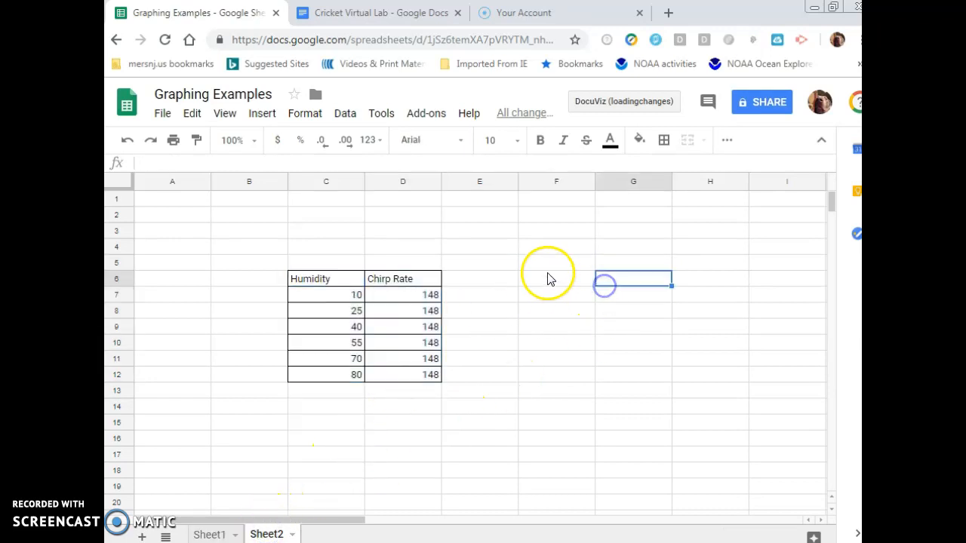
pyautogui.click(545, 275)
pyautogui.hotkey('ctrl', 'v')
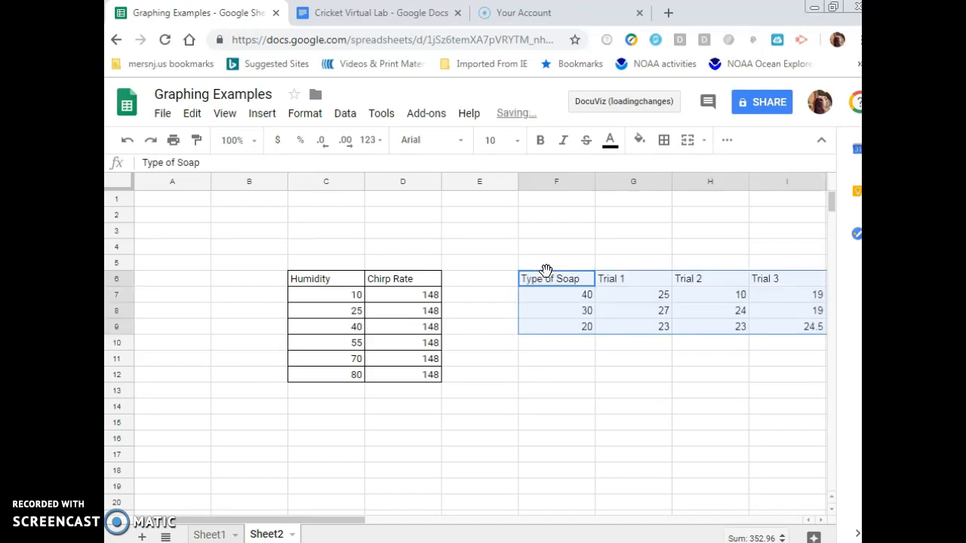
# Select the soap table F6:J9 and insert a chart from it
pyautogui.moveTo(349, 525); pyautogui.dragTo(442, 517)
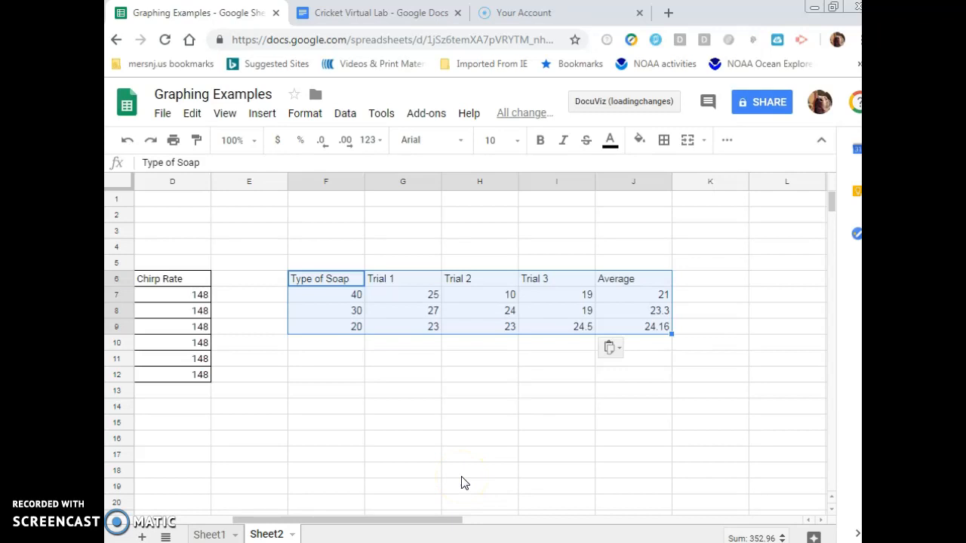
pyautogui.click(420, 455)
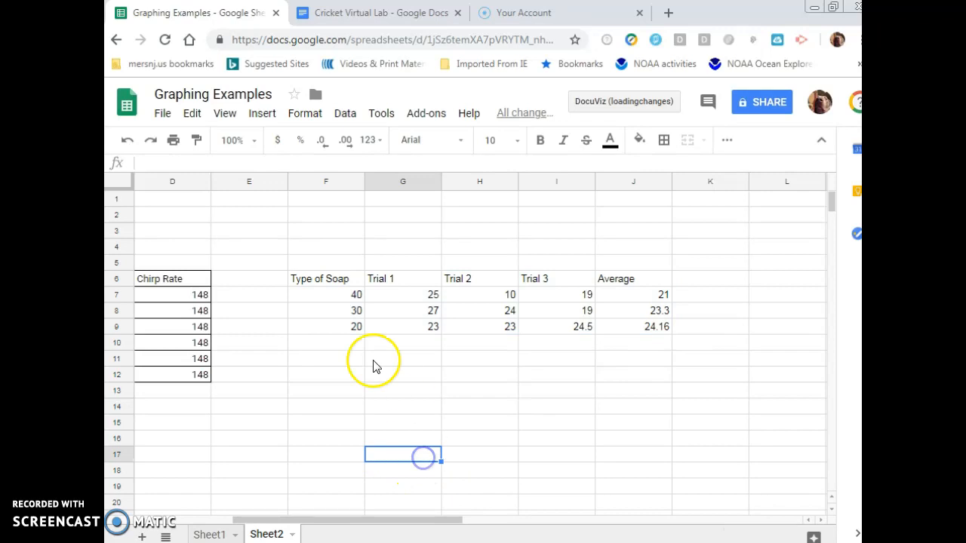
pyautogui.moveTo(340, 285); pyautogui.dragTo(628, 332)
pyautogui.click(294, 114)
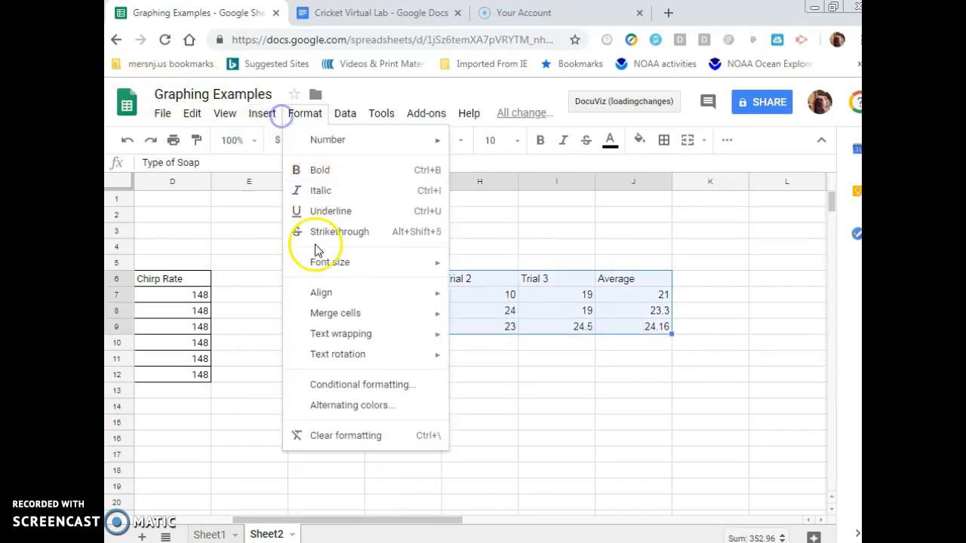
pyautogui.click(261, 115)
pyautogui.click(282, 292)
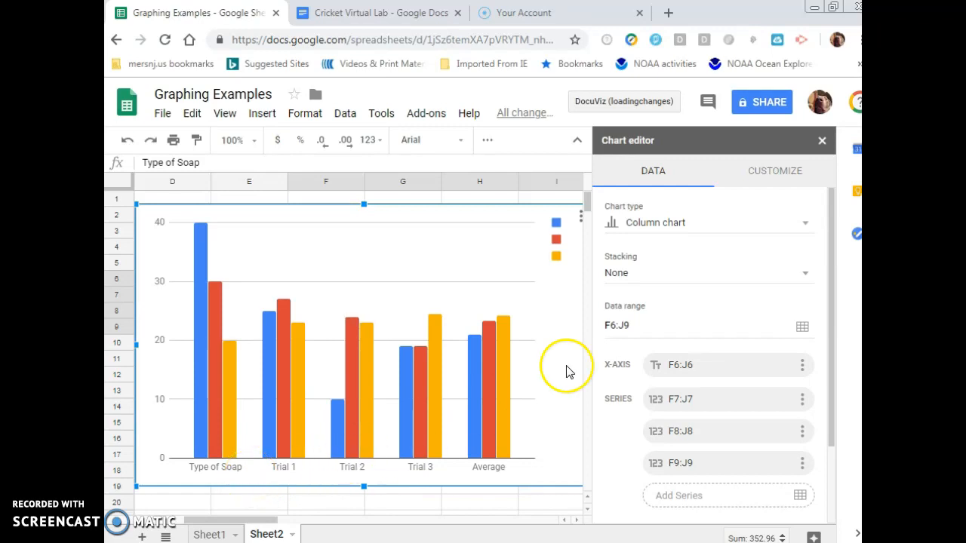
# Use row 6 as headers in the chart data settings
pyautogui.scroll(-2, 657, 336)
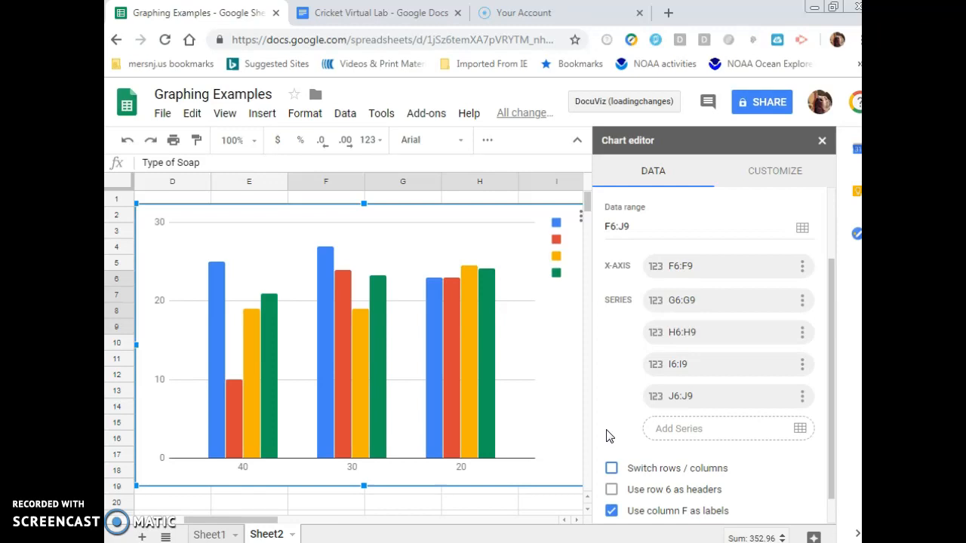
pyautogui.scroll(-1, 609, 436)
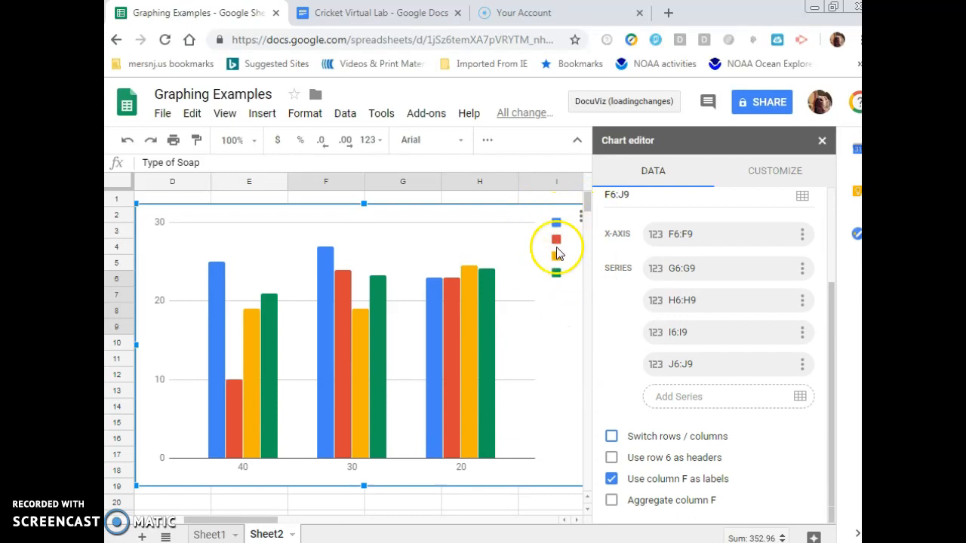
pyautogui.click(611, 457)
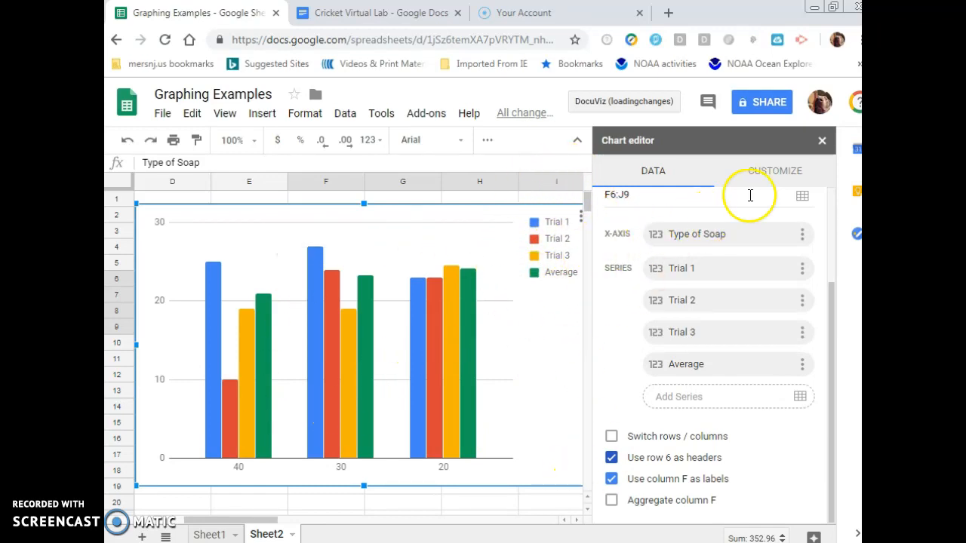
pyautogui.click(754, 170)
pyautogui.click(675, 238)
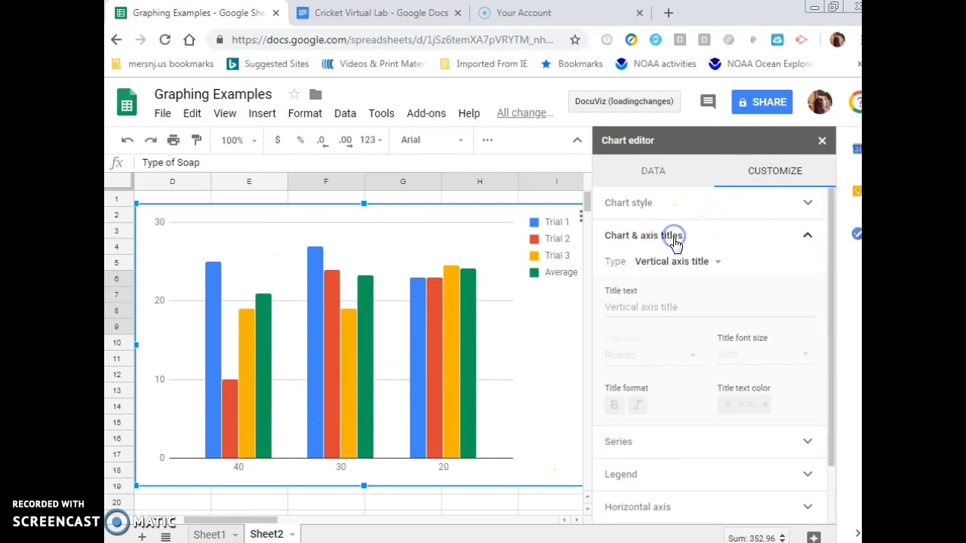
pyautogui.click(695, 263)
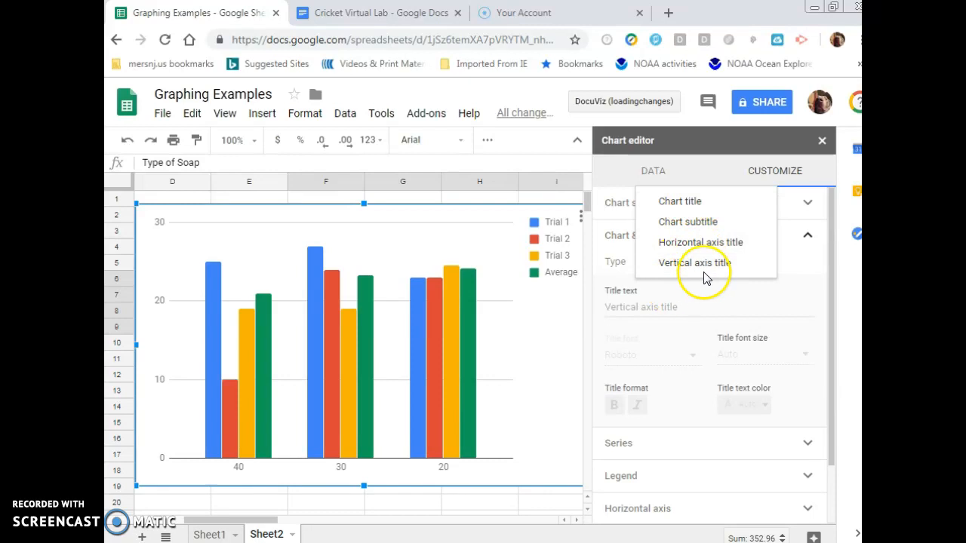
# Open the vertical axis settings and set the minimum to 10
pyautogui.click(165, 386)
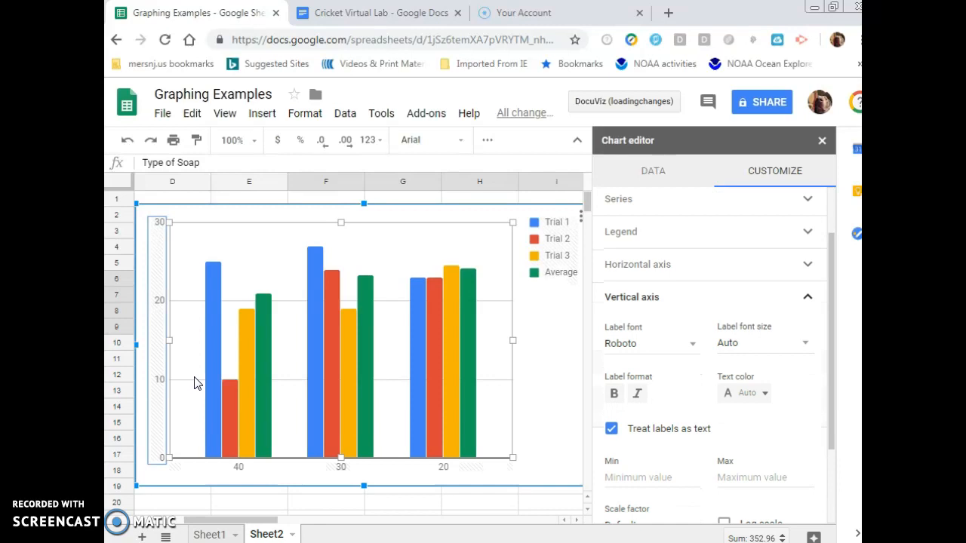
pyautogui.click(200, 382)
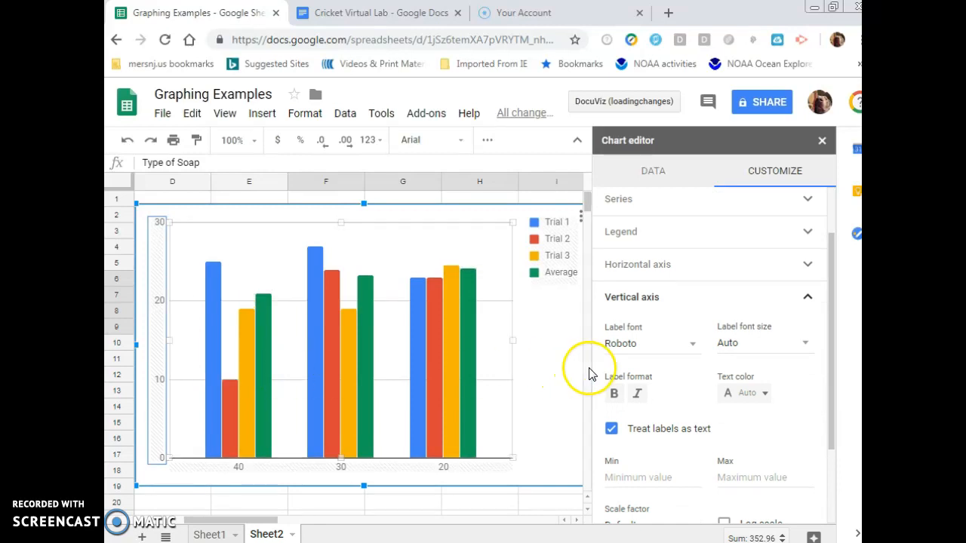
pyautogui.click(664, 476)
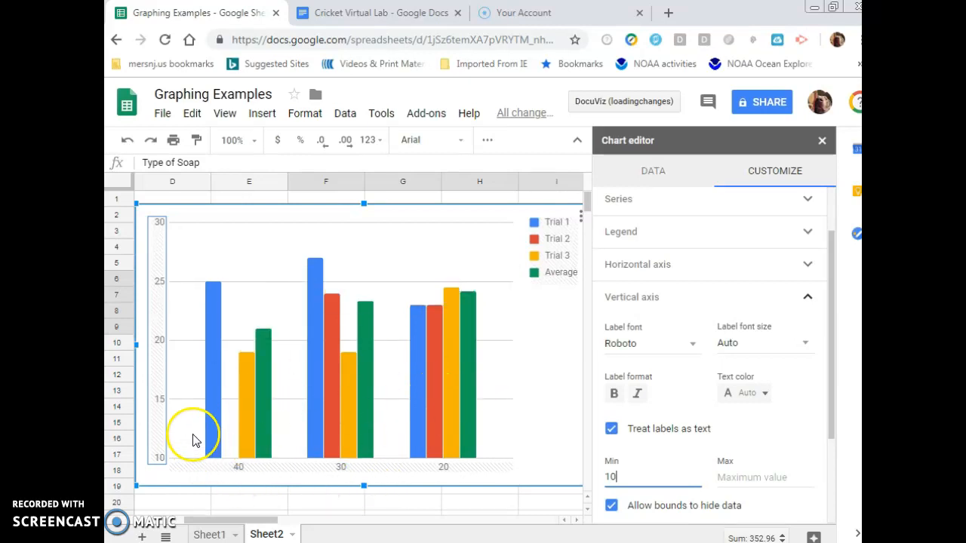
pyautogui.click(160, 403)
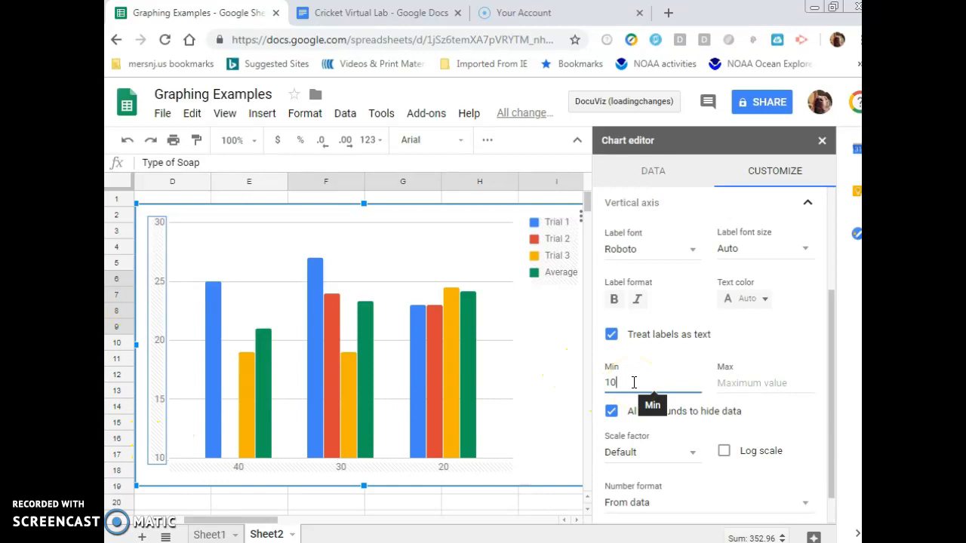
# Set the vertical axis minimum to 0
pyautogui.moveTo(634, 382); pyautogui.dragTo(592, 384)
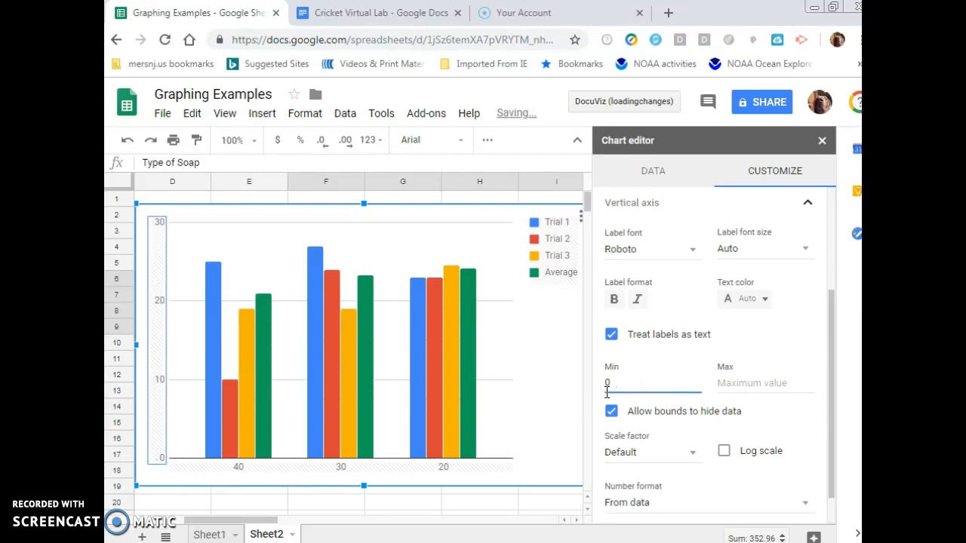
pyautogui.click(286, 420)
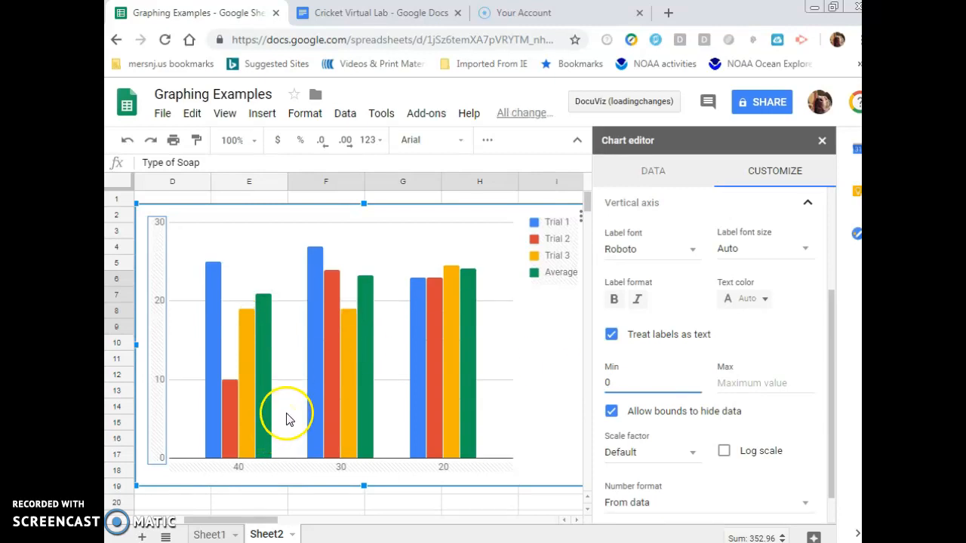